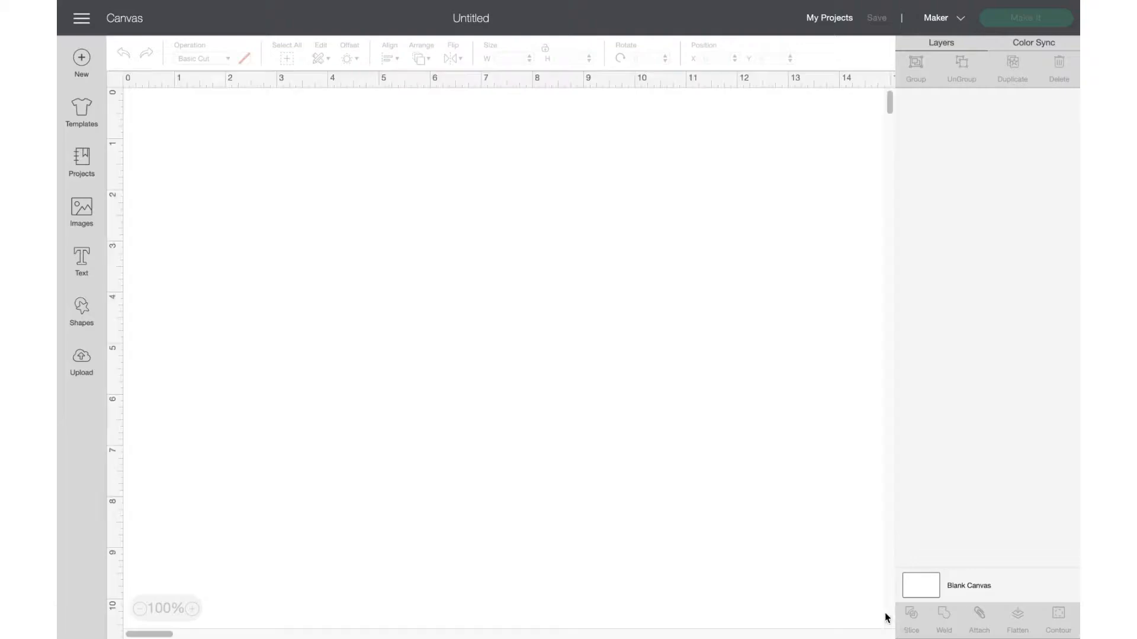
Add the recently uploaded Happy Birthday cake topper image with its black ring and light blue circle to the canvas.
click(83, 364)
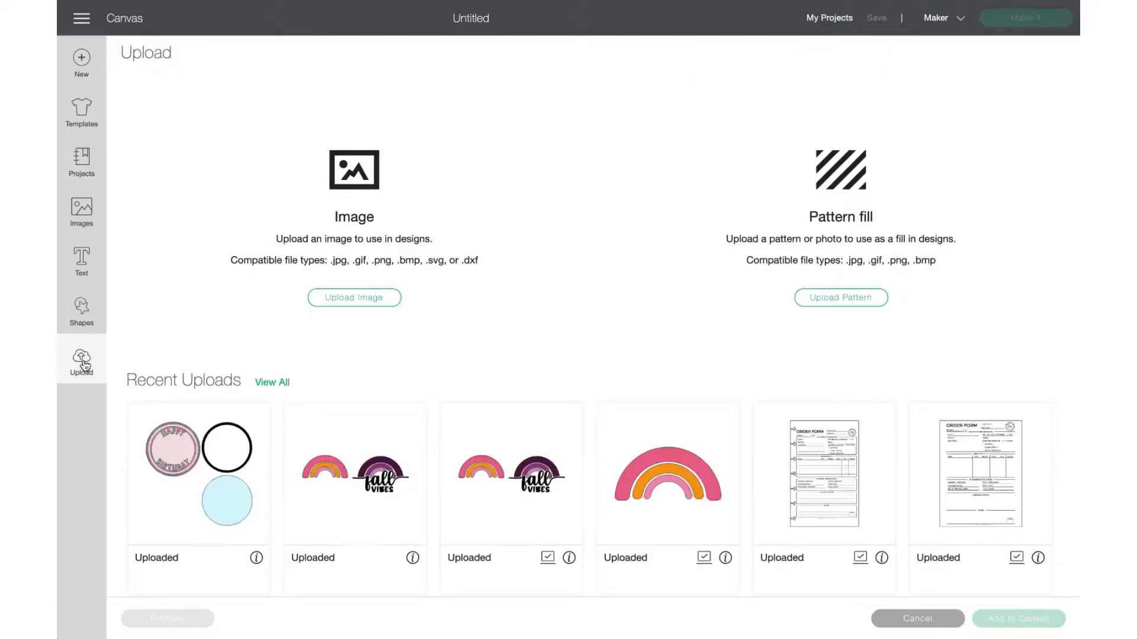
click(215, 443)
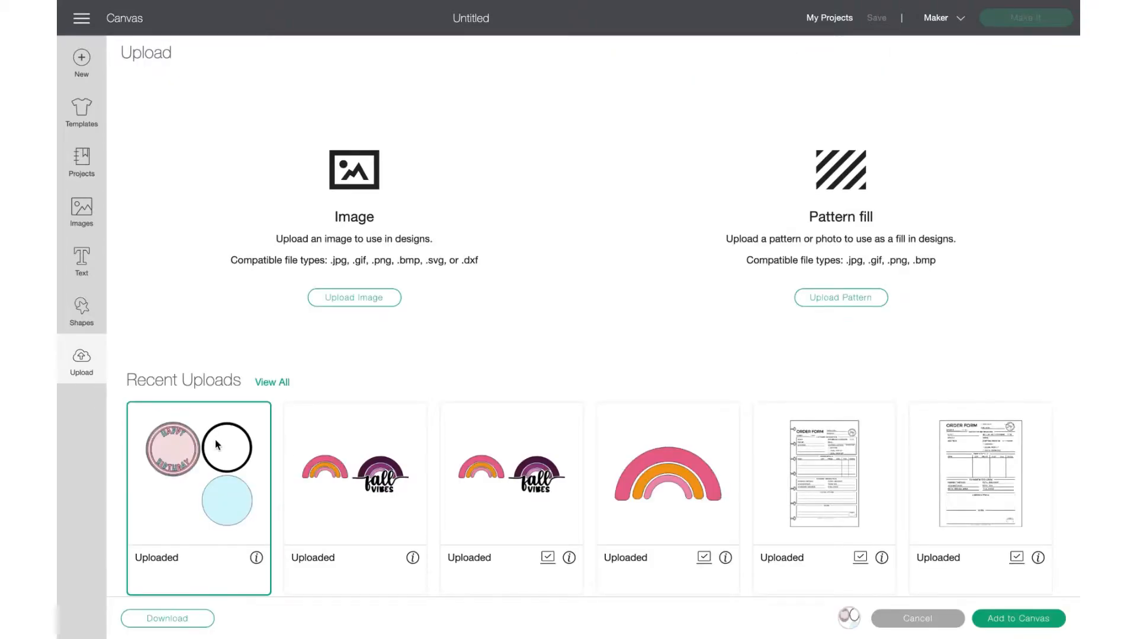
click(1032, 623)
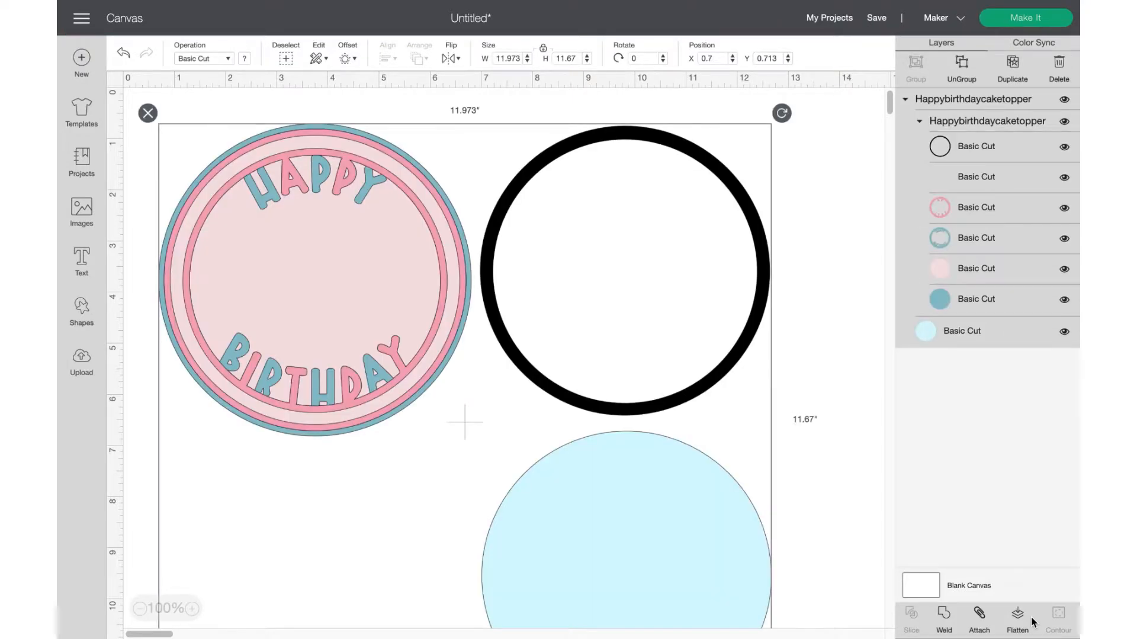
Ungroup the cake topper design, including its nested group, into separate individual layers.
click(964, 77)
click(959, 123)
click(971, 100)
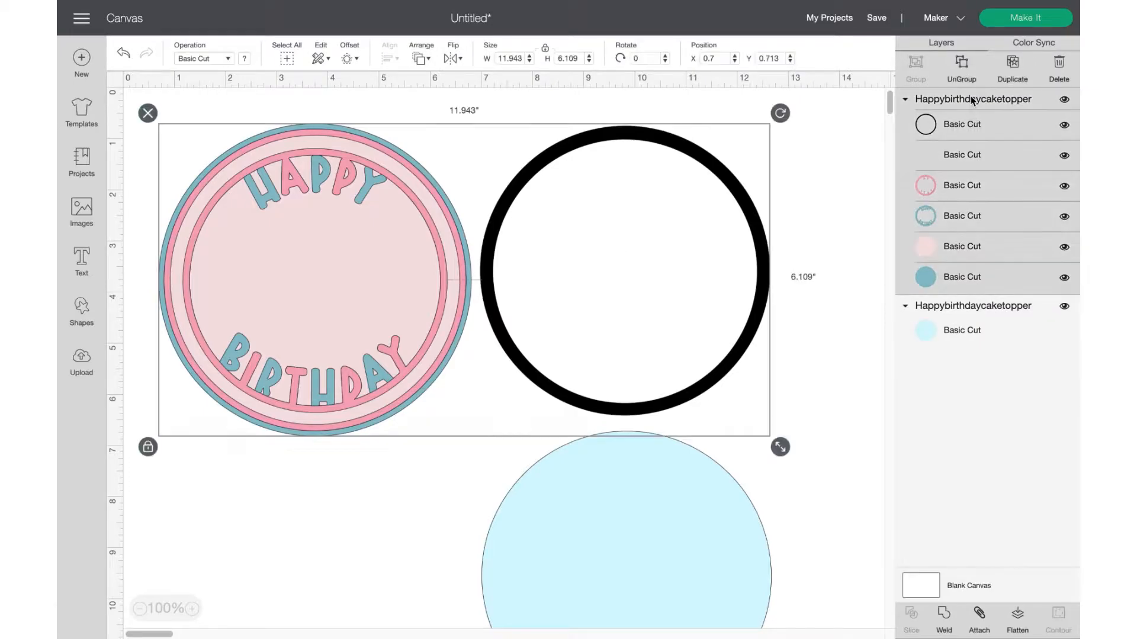
click(961, 68)
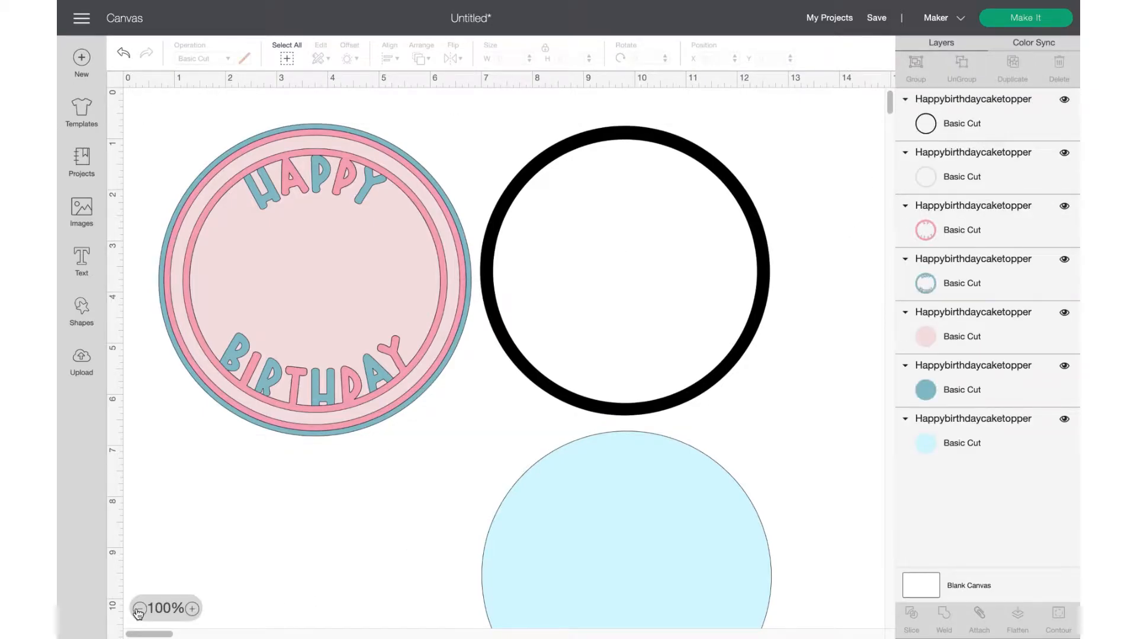
Move the light blue circle and the black ring well to the right of the Happy Birthday circle, with the ring above the circle.
click(139, 609)
click(139, 609)
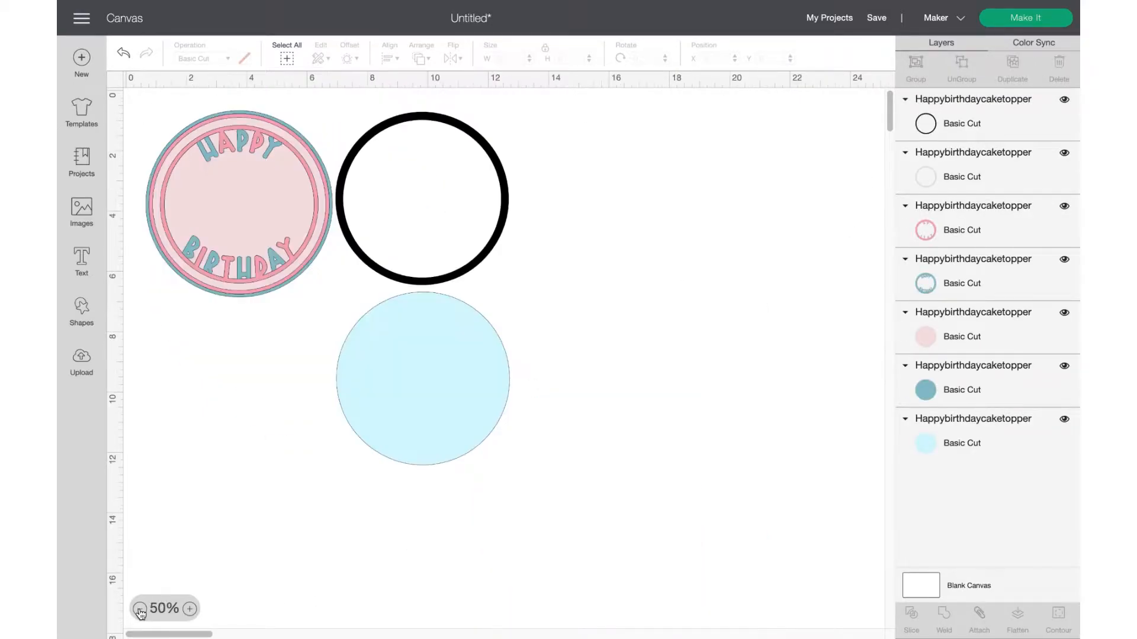
click(461, 368)
drag(414, 348, 713, 363)
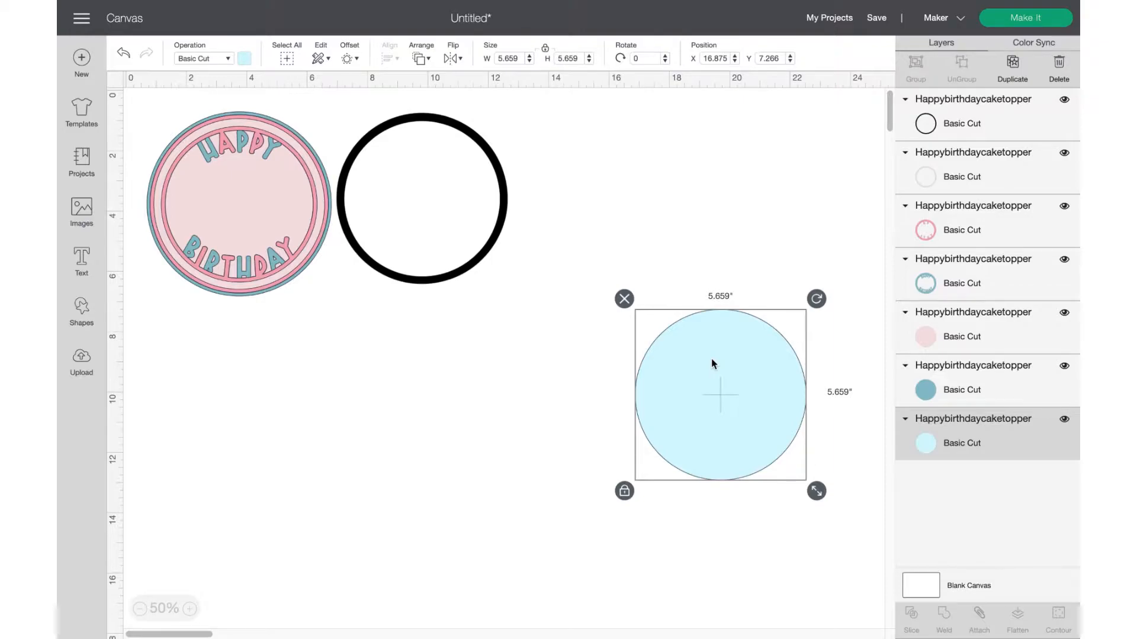
click(500, 198)
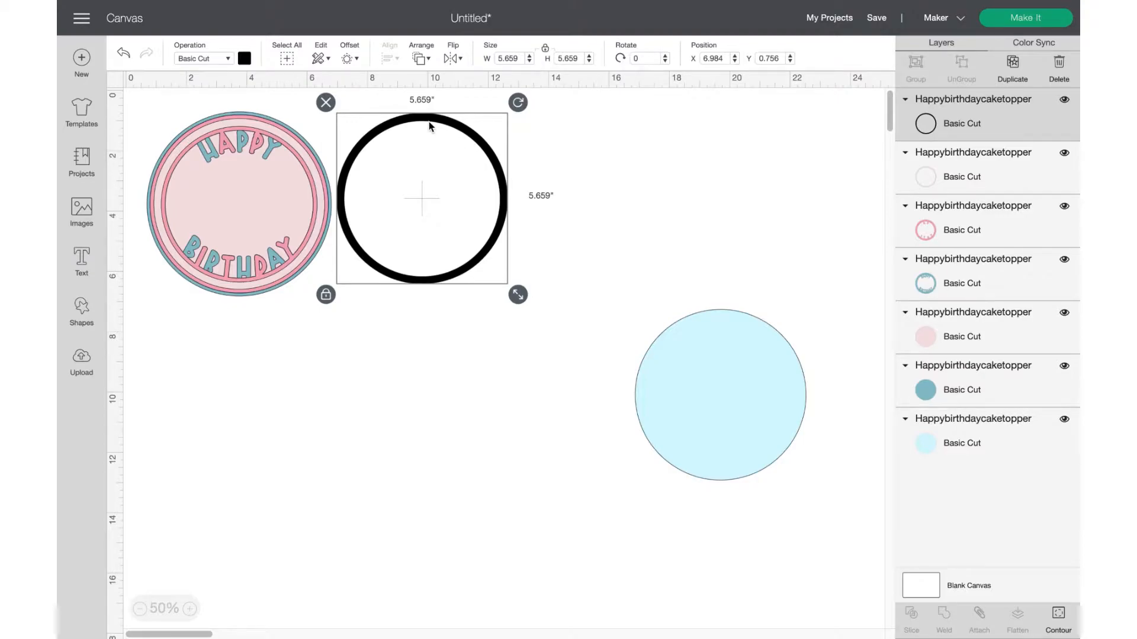
drag(429, 122, 726, 133)
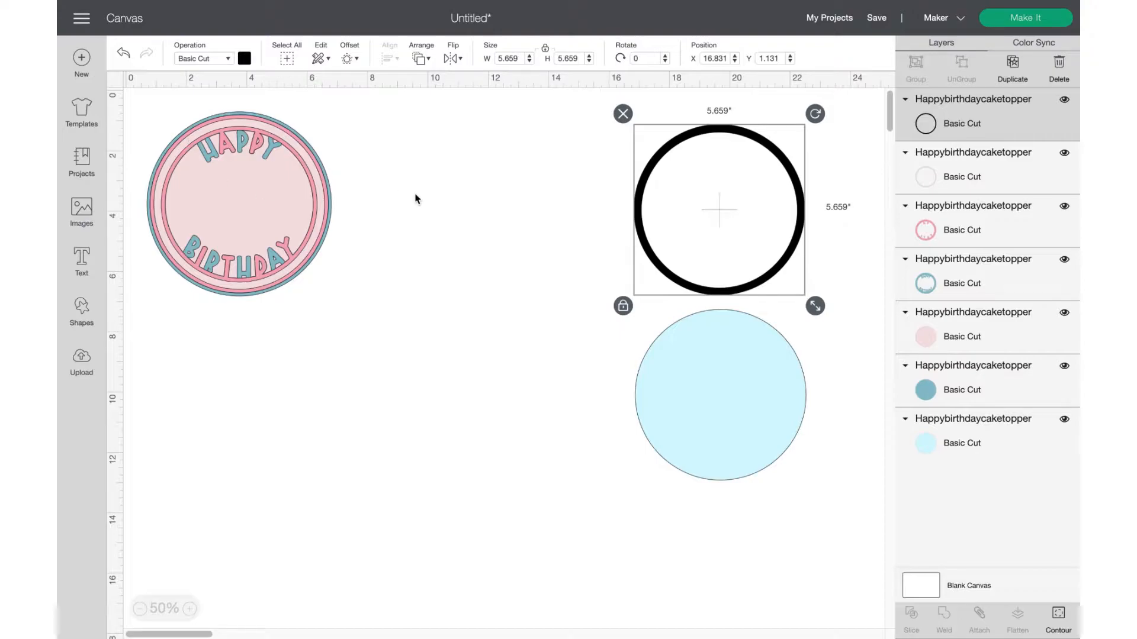
Spread the stacked Happy Birthday layers sideways into an overlapping row, leaving the large teal backing circle in place.
click(968, 176)
drag(314, 180, 579, 144)
drag(232, 119, 418, 117)
drag(247, 128, 367, 119)
drag(210, 142, 246, 142)
click(170, 156)
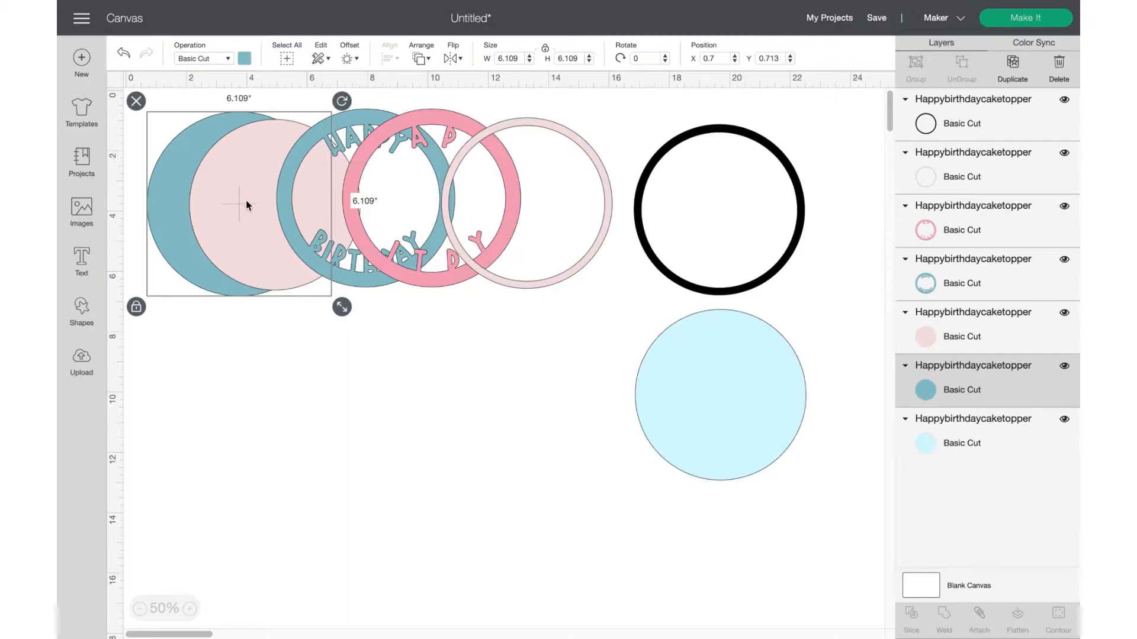
click(568, 313)
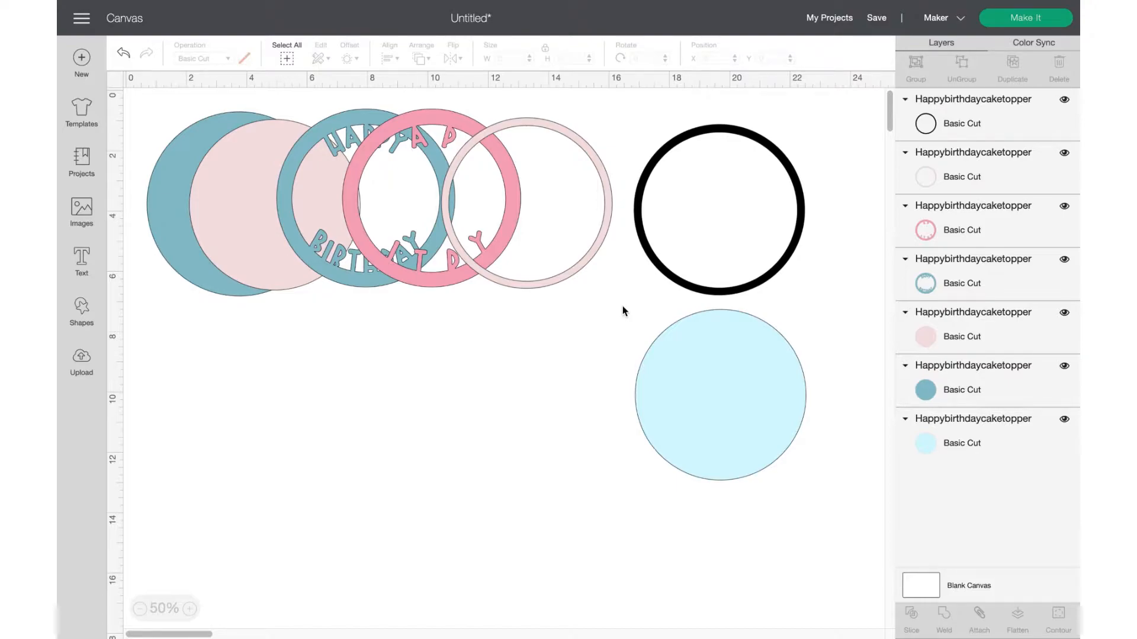
Center-align the spread Happy Birthday layers on each other and move the stack to the upper-left area of the canvas.
drag(622, 306, 124, 87)
click(390, 58)
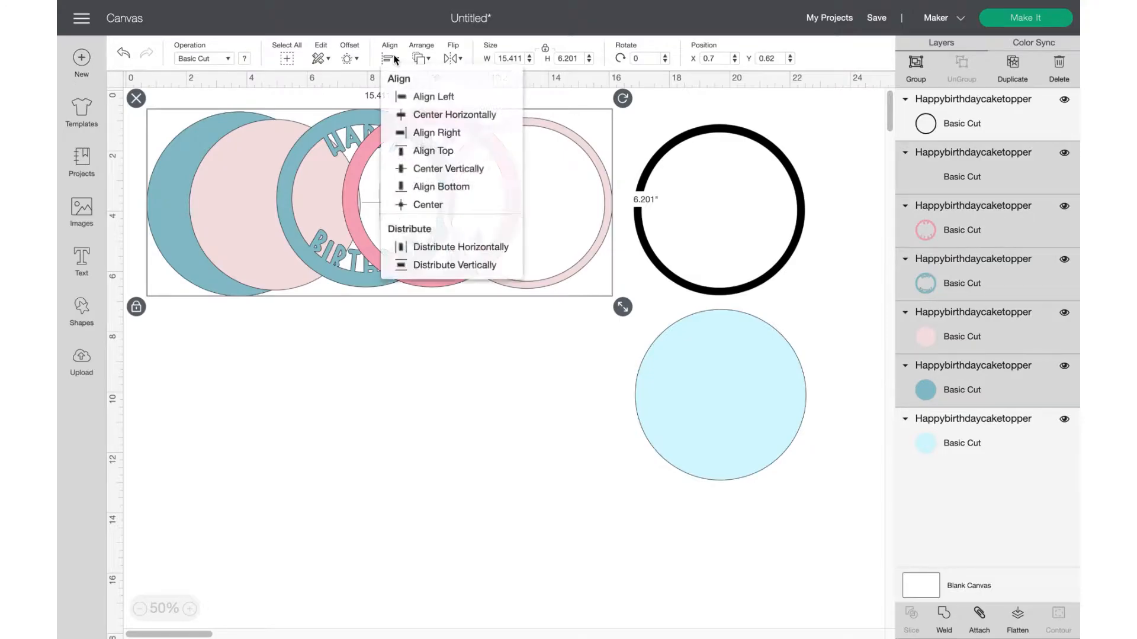
click(447, 206)
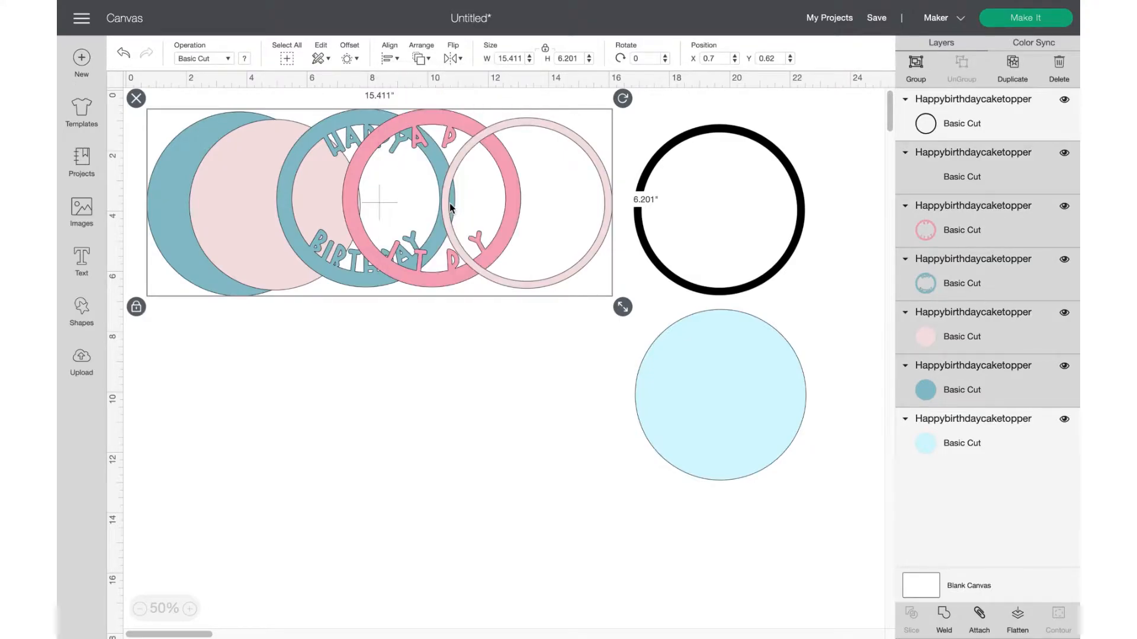
drag(450, 204, 264, 212)
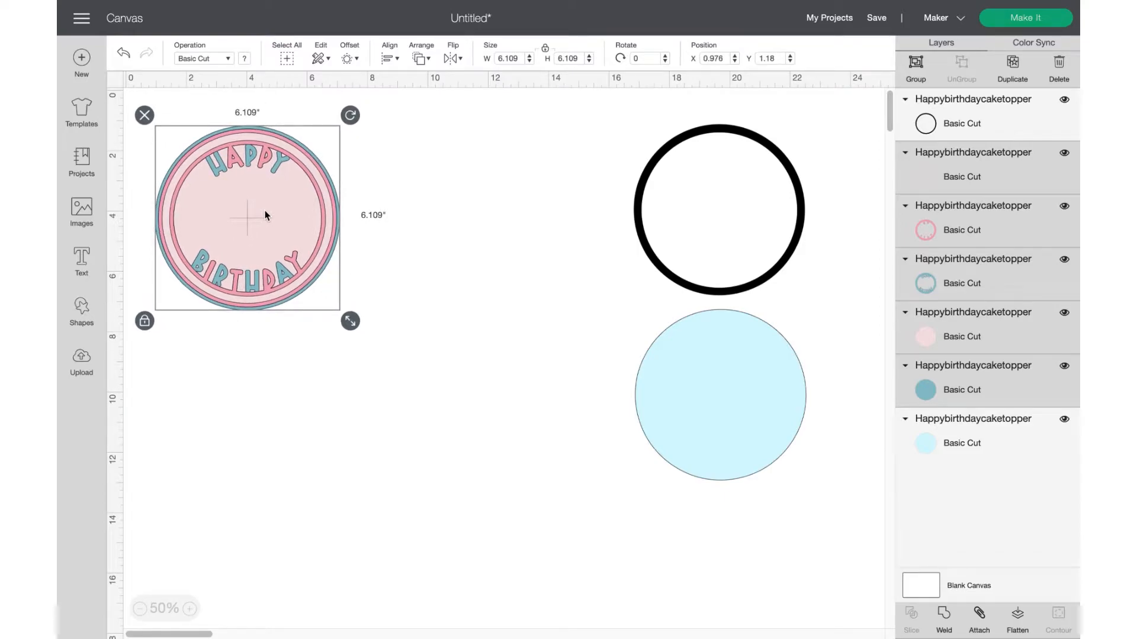
click(279, 463)
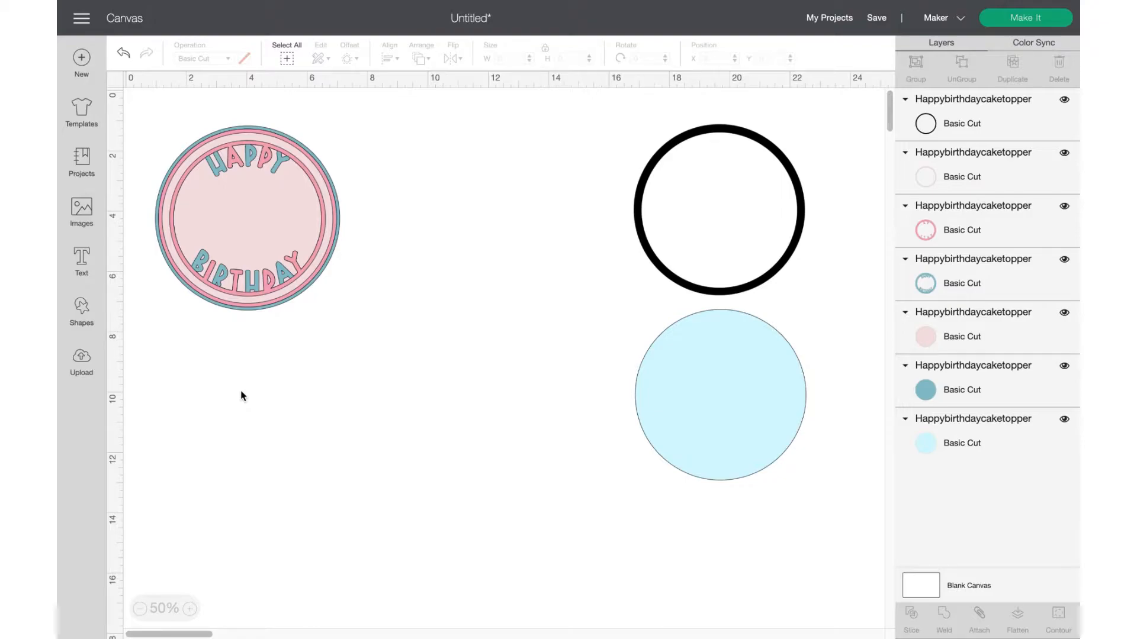
Add the text "6" and enlarge it to about 5.1 inches tall below the Happy Birthday circle.
click(88, 267)
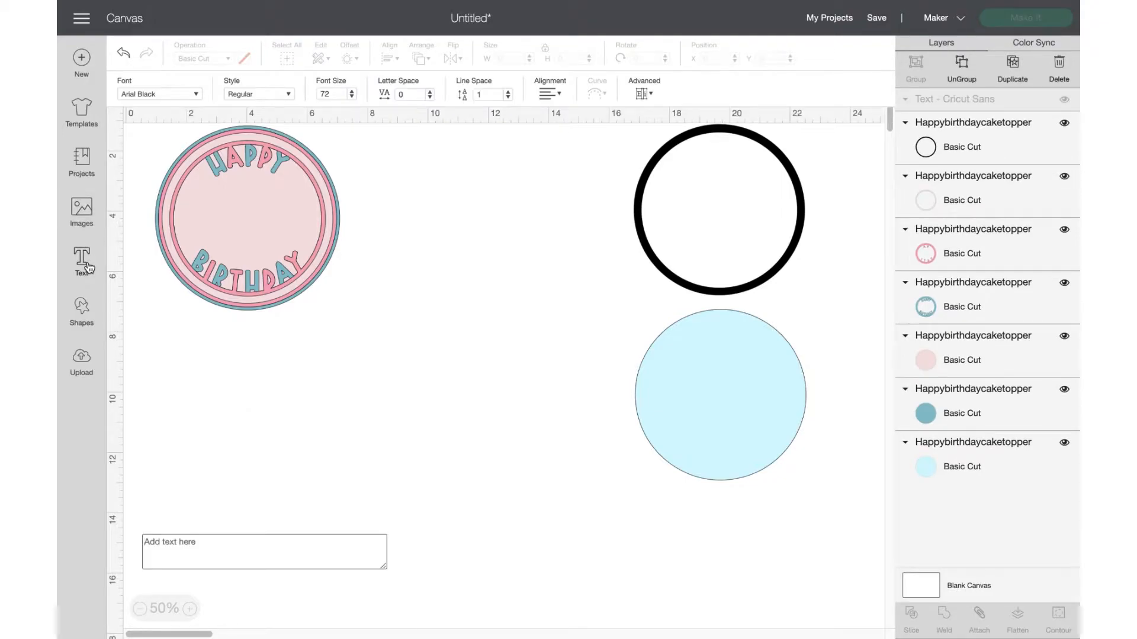
text(6)
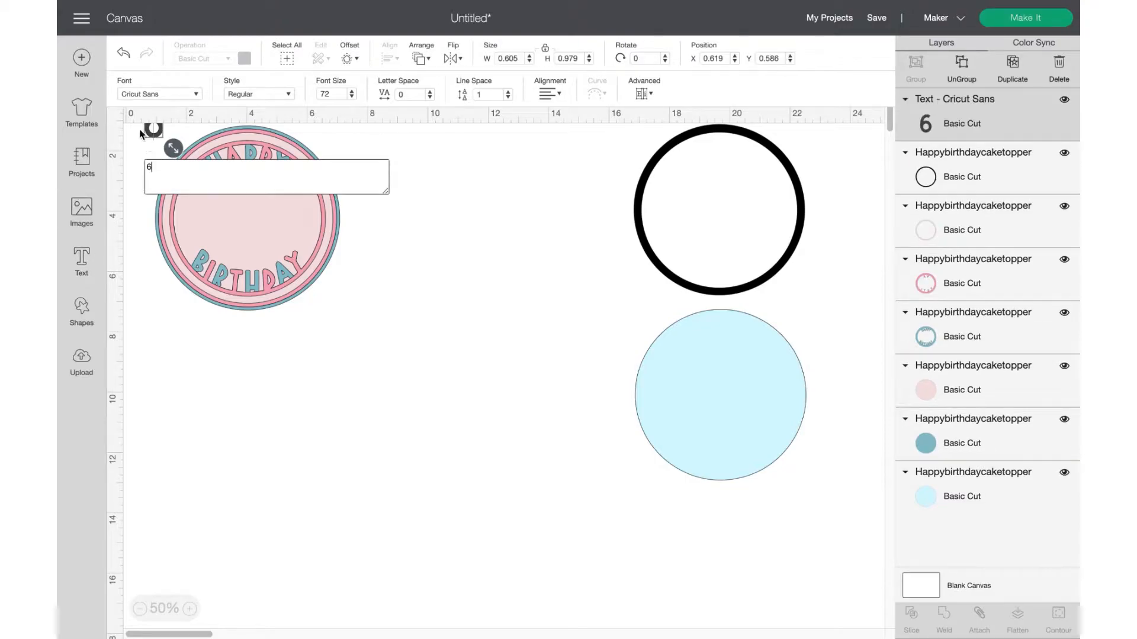
drag(157, 225, 346, 489)
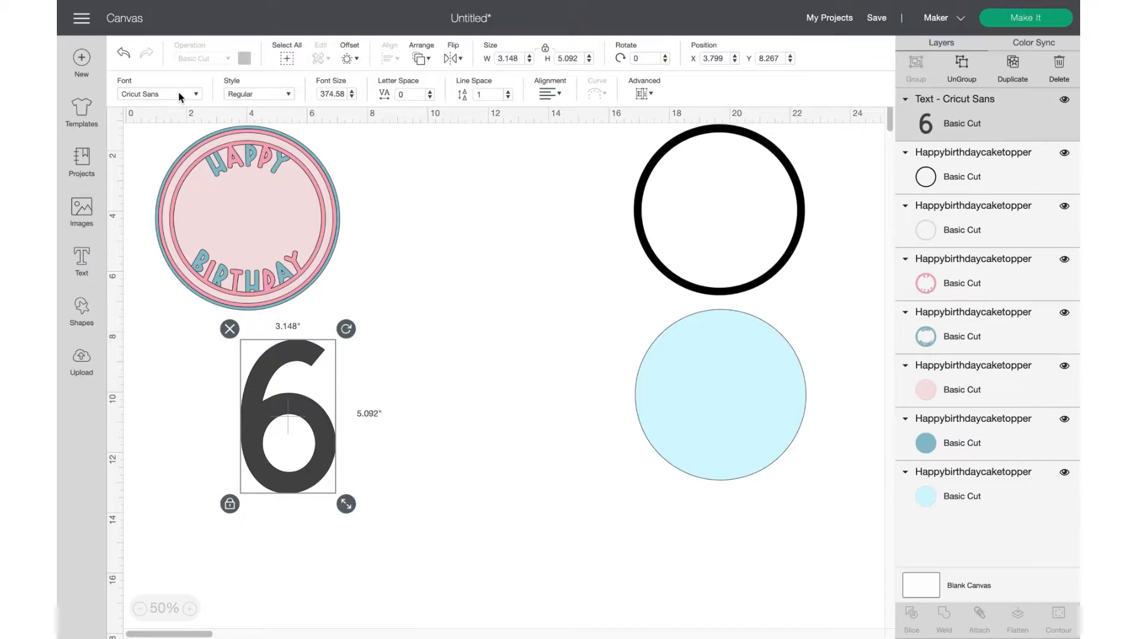
Change the font of the number 6 to Arial Black.
click(180, 96)
click(574, 60)
text(aricalb)
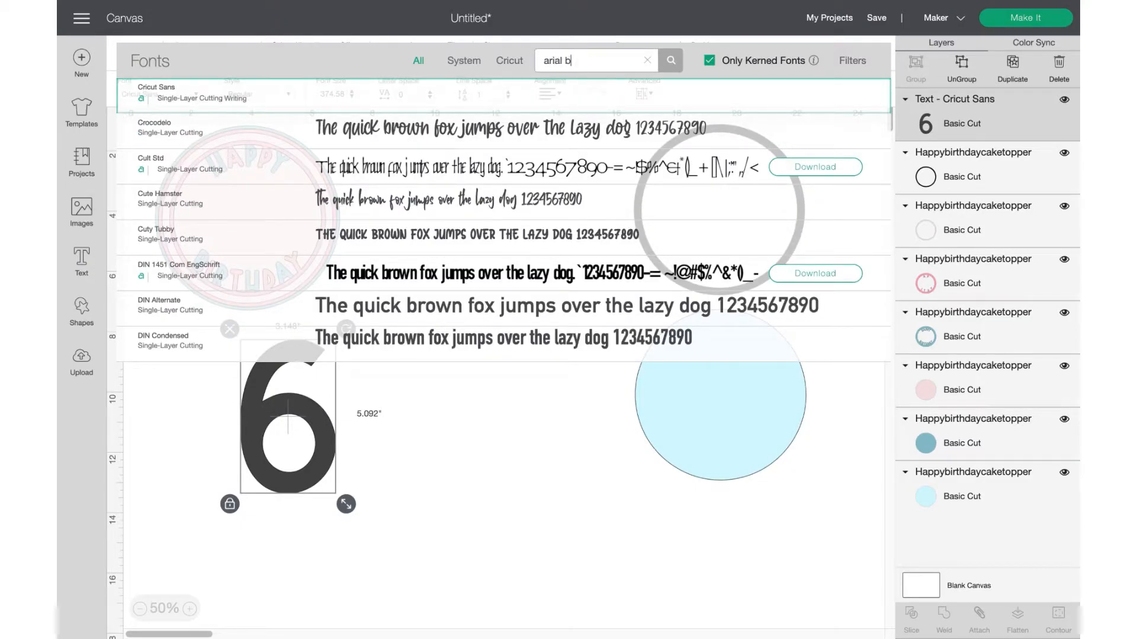
text(lack)
click(555, 90)
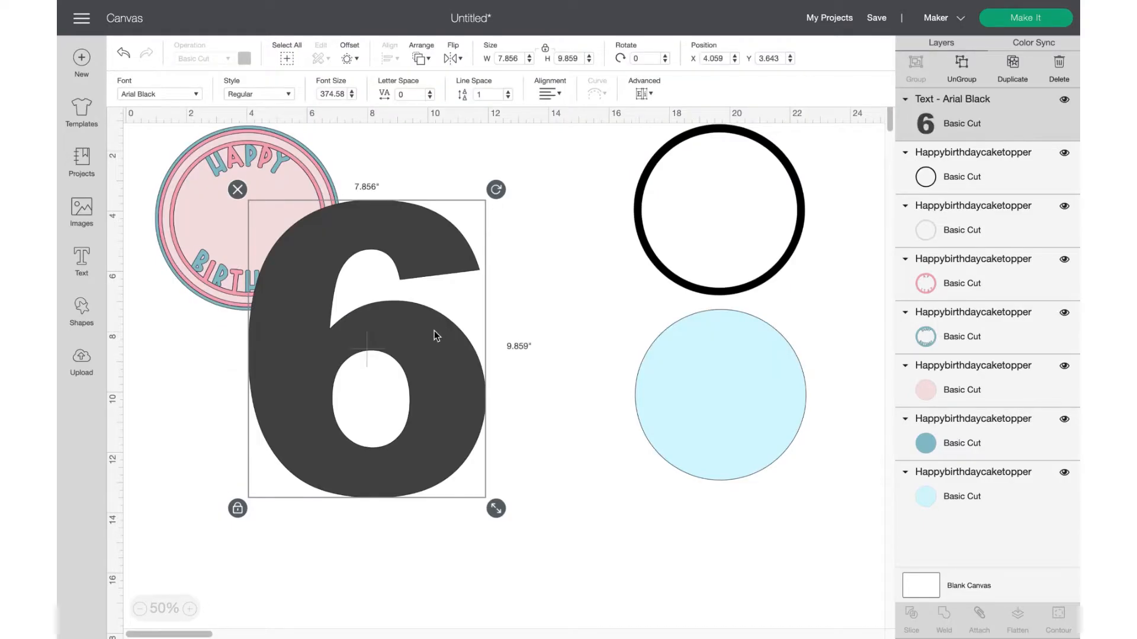
Shrink the number 6 to about 1.98 by 2.48 inches and place it below the Happy Birthday circle.
drag(435, 333, 435, 427)
drag(496, 601, 264, 432)
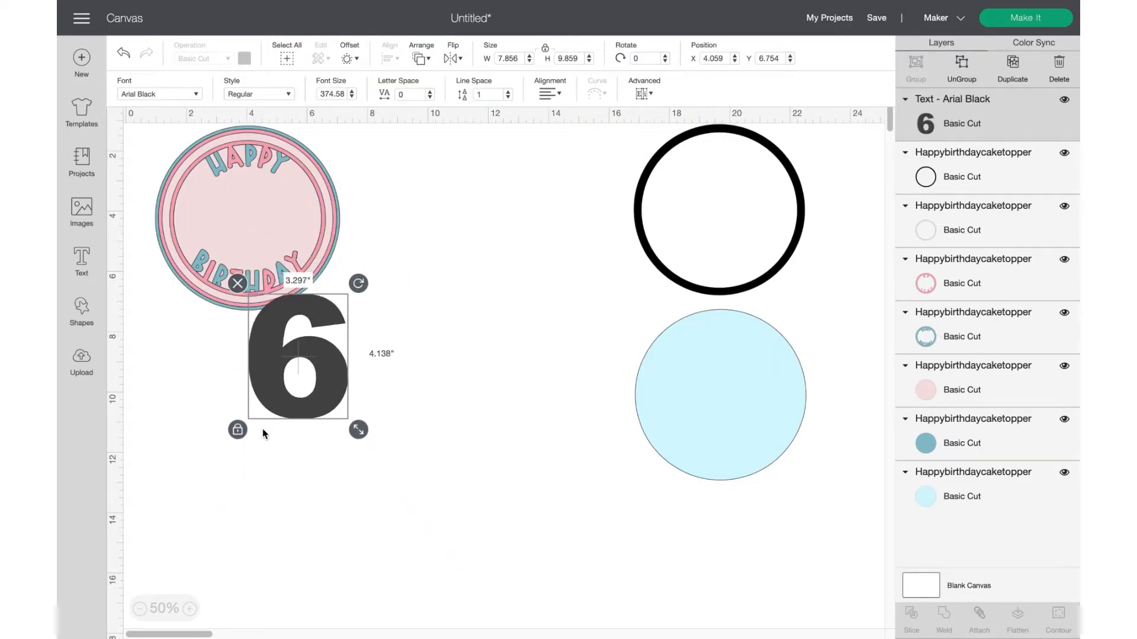
drag(330, 392, 331, 433)
drag(359, 471, 270, 402)
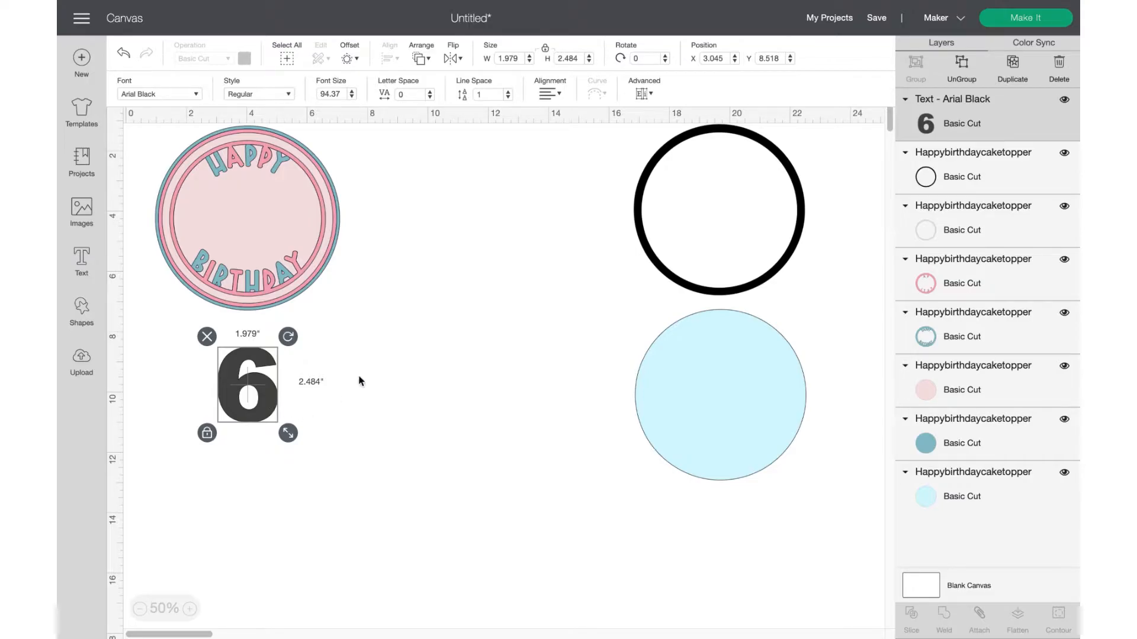
Create a 0.2 inch offset with rounded corners around the number 6.
click(356, 61)
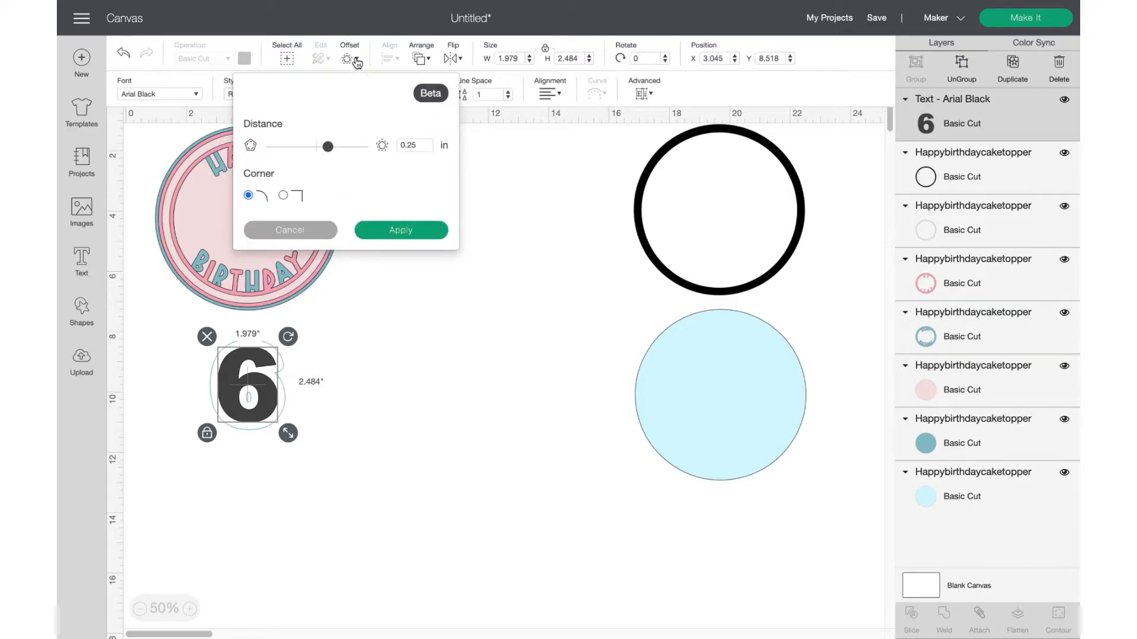
click(421, 146)
click(404, 181)
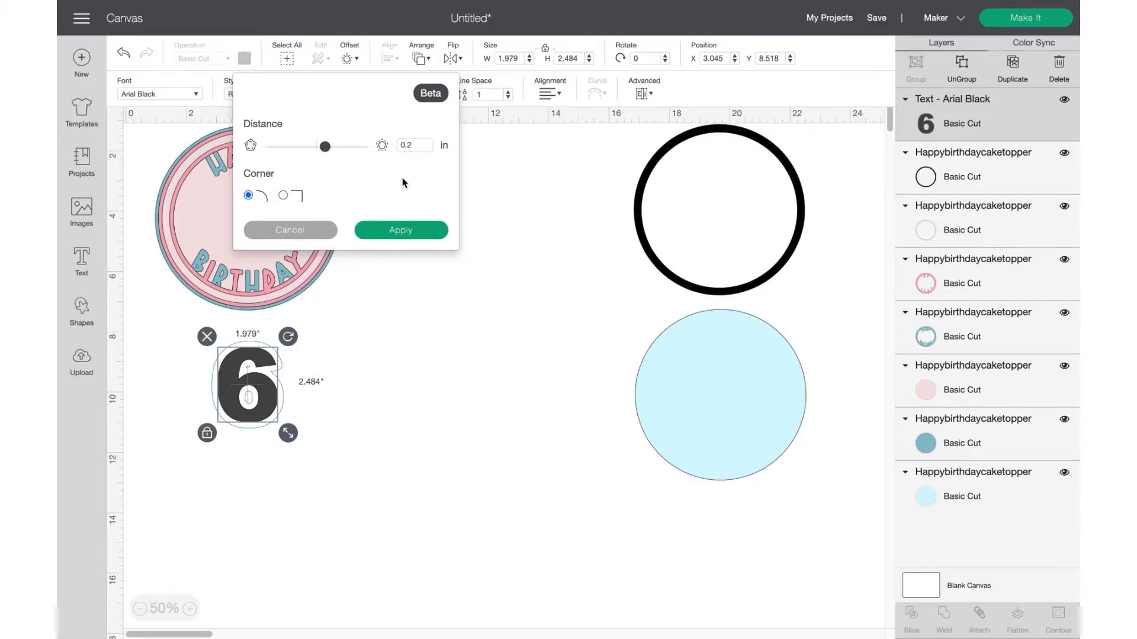
click(403, 231)
click(349, 371)
Group the number 6 with its offset and shift the group slightly to the left.
drag(308, 442, 186, 329)
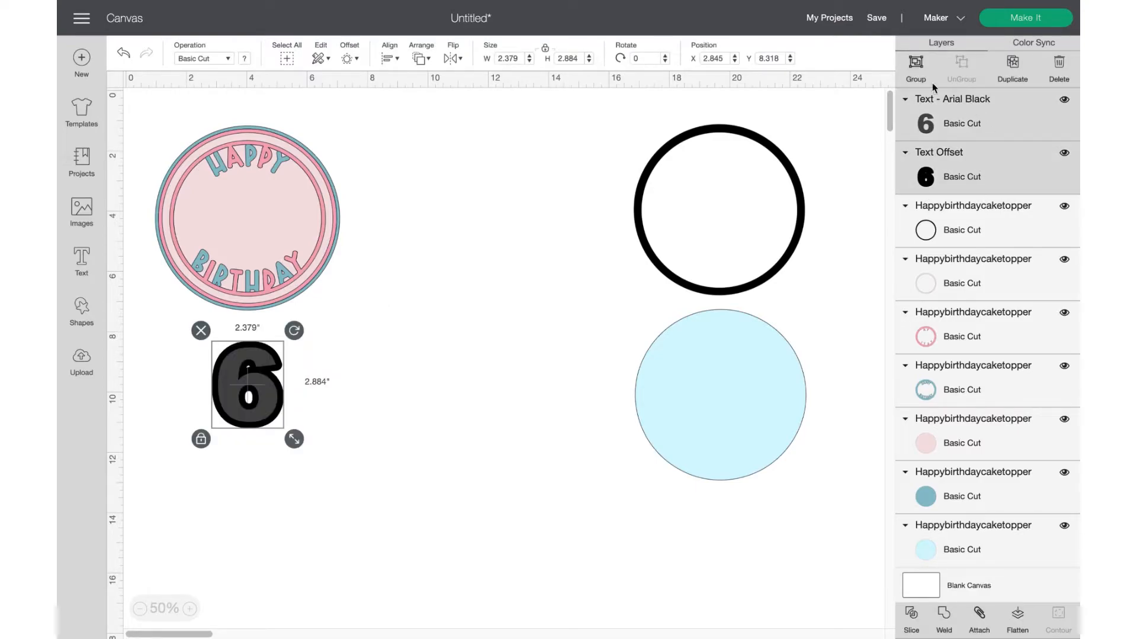
click(916, 65)
mouse_move(248, 395)
mouse_down()
mouse_move(219, 397)
mouse_move(234, 398)
mouse_up()
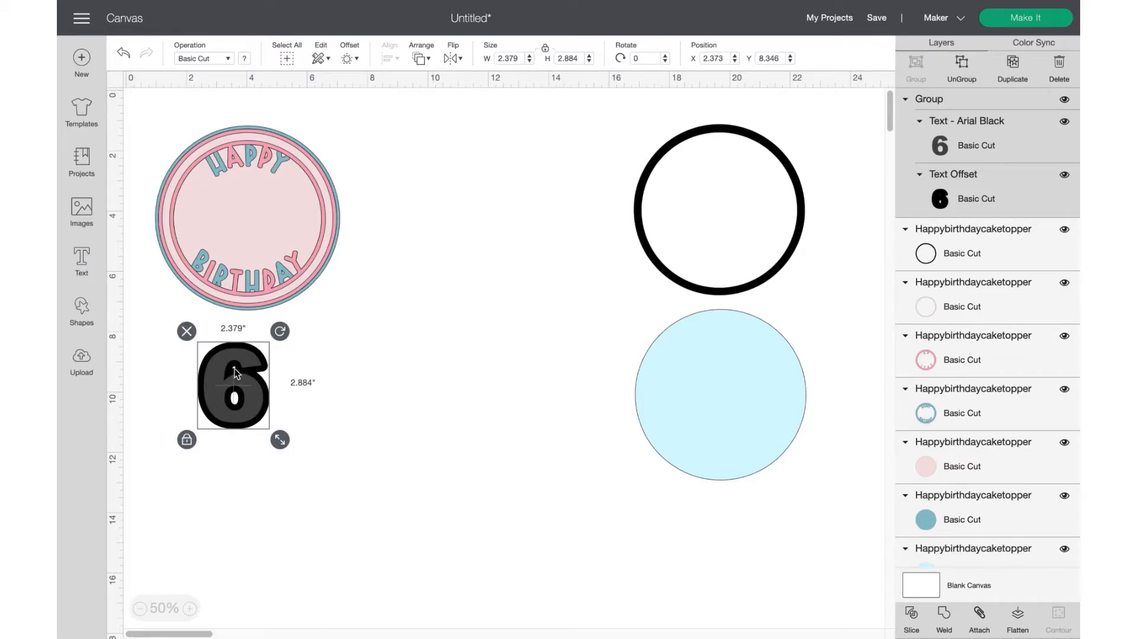
Hide the small sliver contour in the upper part of the number 6 offset layer, keeping its oval hole.
click(190, 609)
click(190, 610)
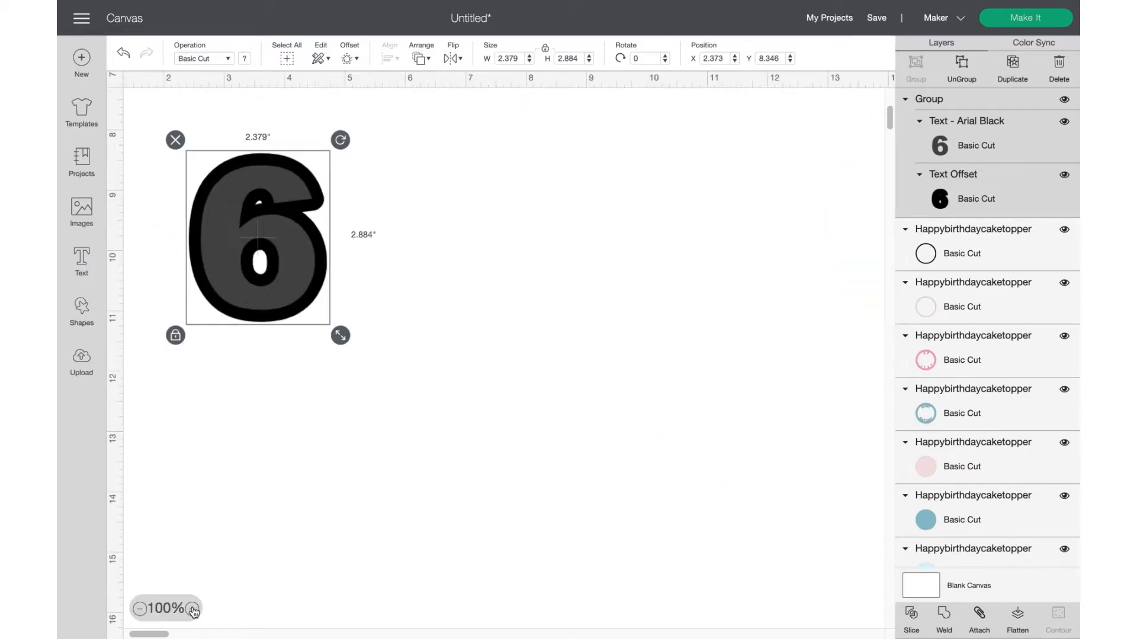
click(310, 424)
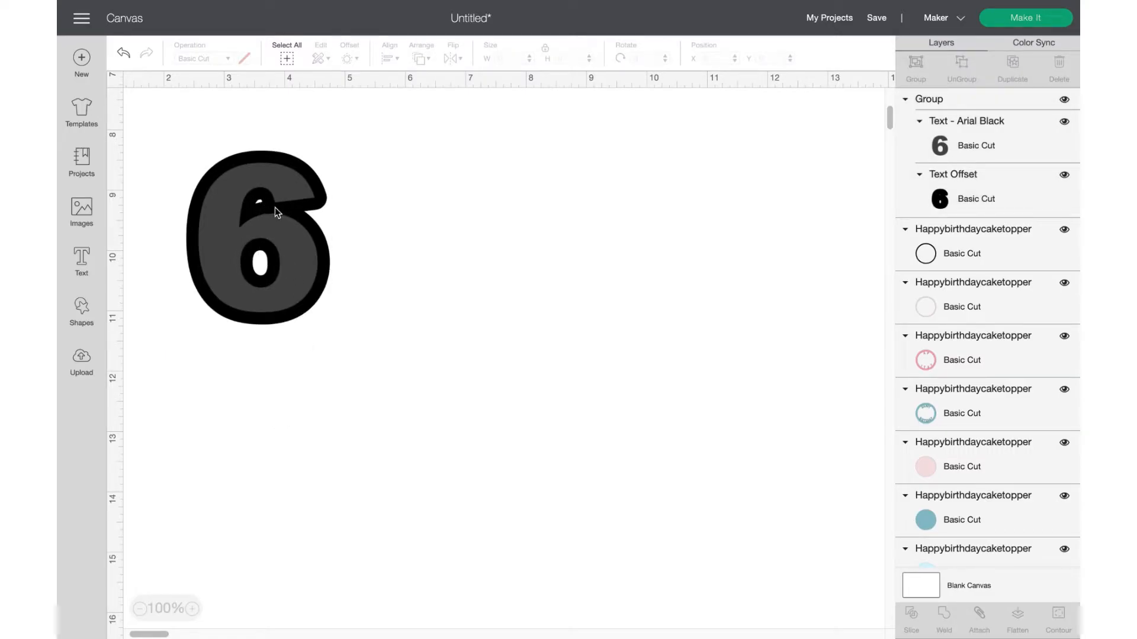
click(968, 200)
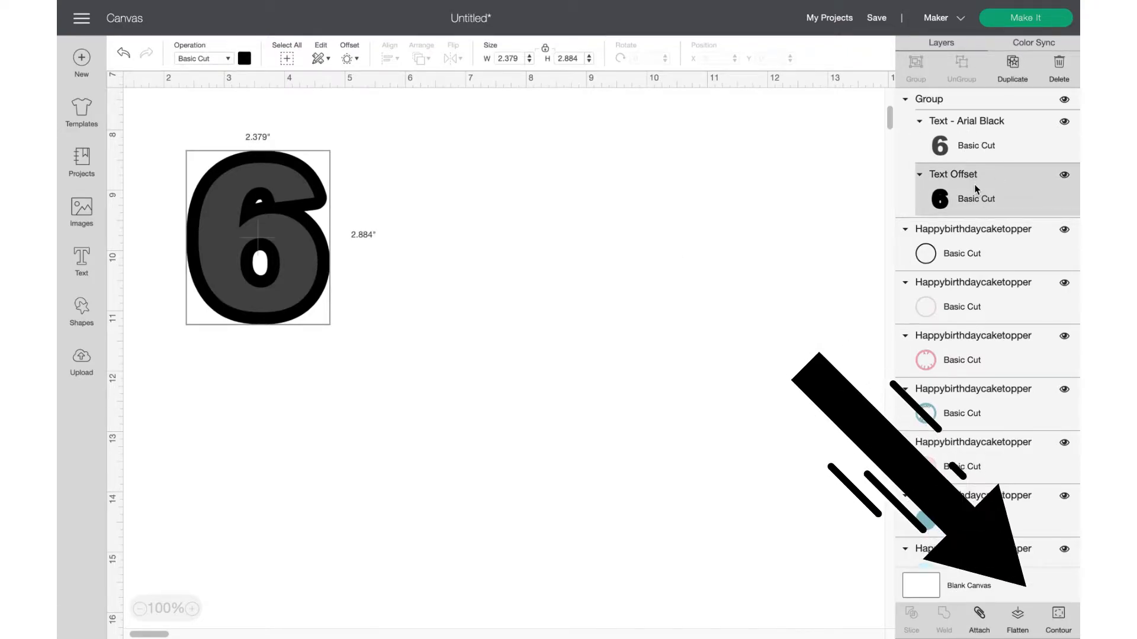
click(1060, 617)
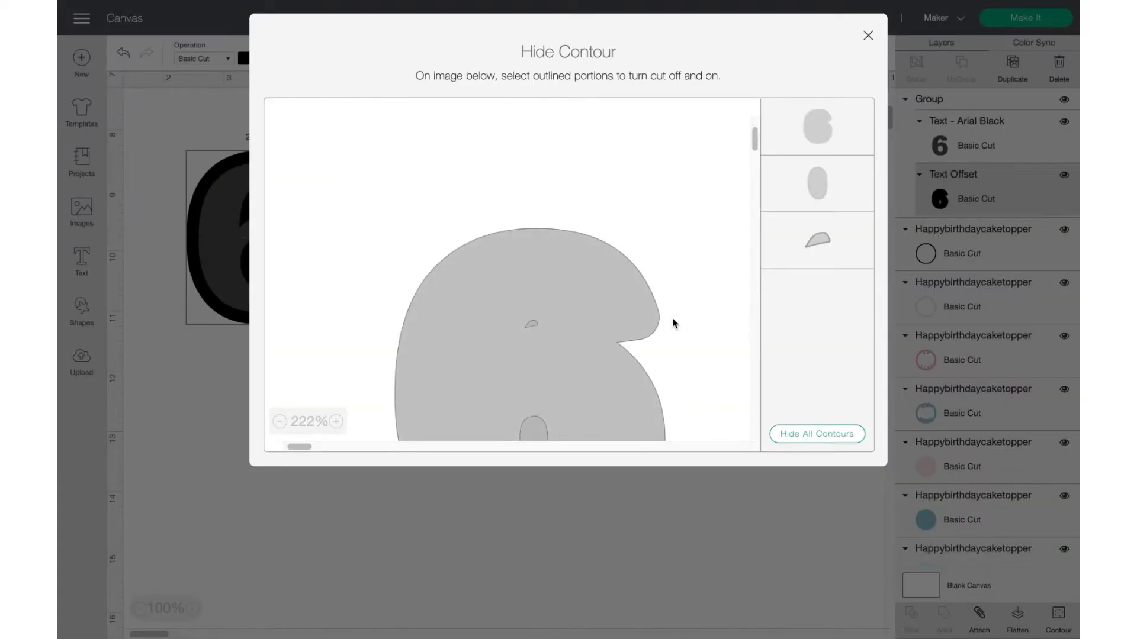
scroll(672, 322, down, 4)
scroll(673, 322, up, 3)
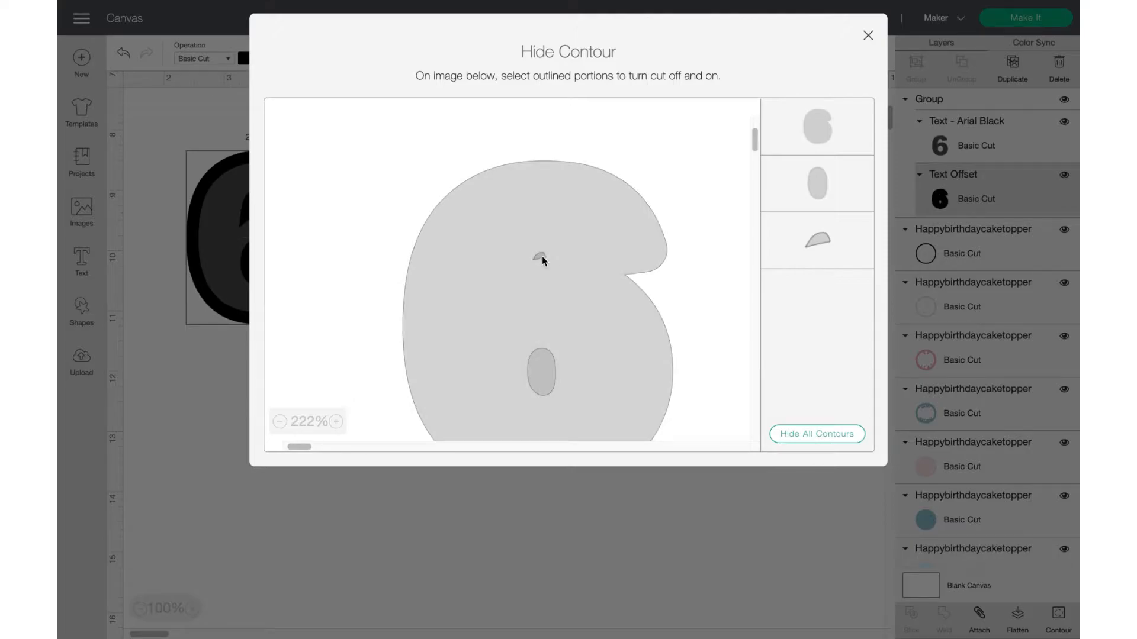
click(544, 257)
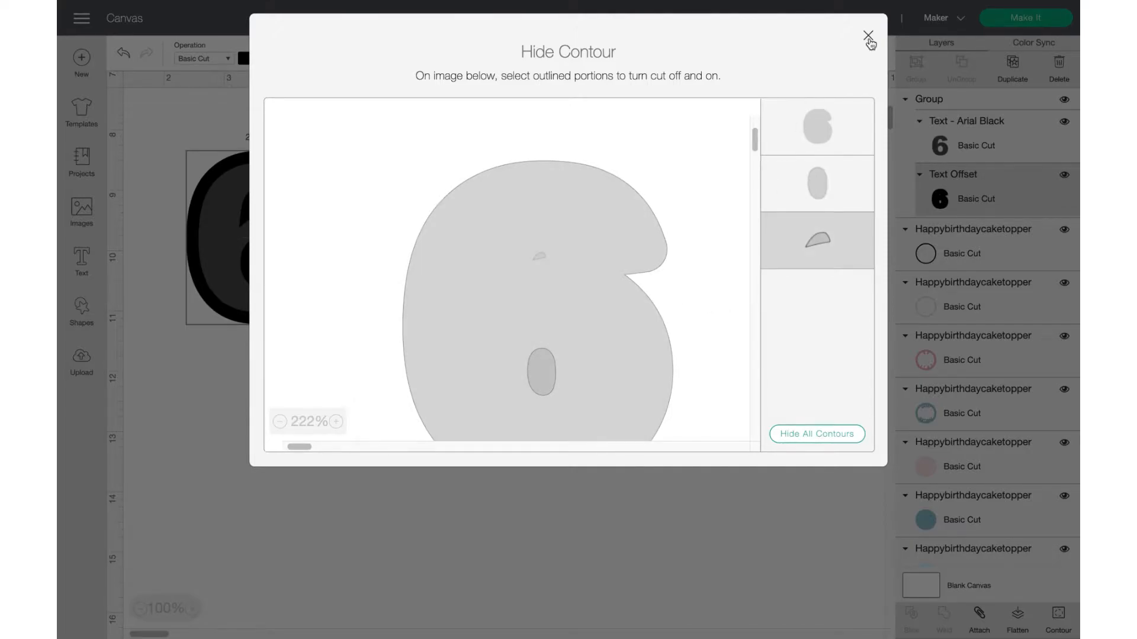
click(868, 37)
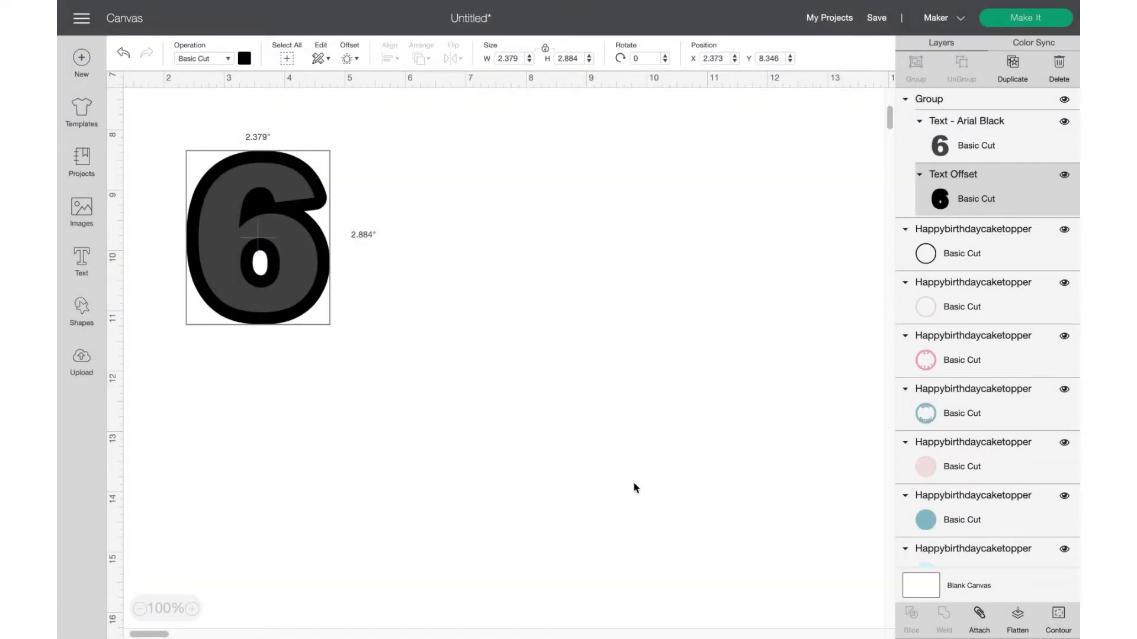
click(138, 609)
click(138, 609)
scroll(317, 425, up, 1)
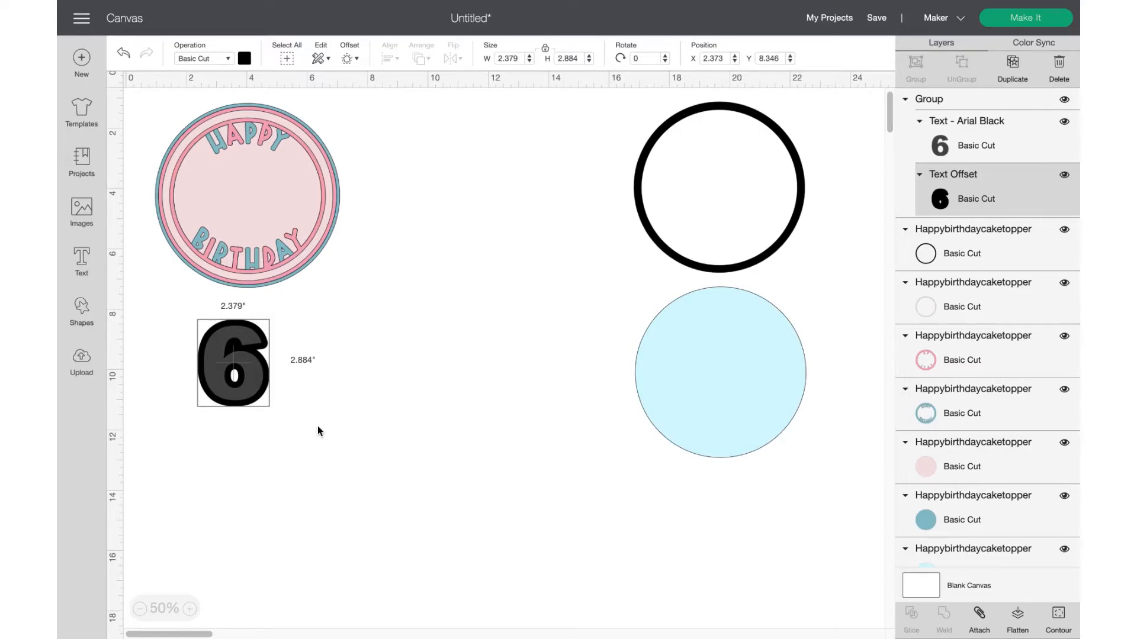
click(303, 357)
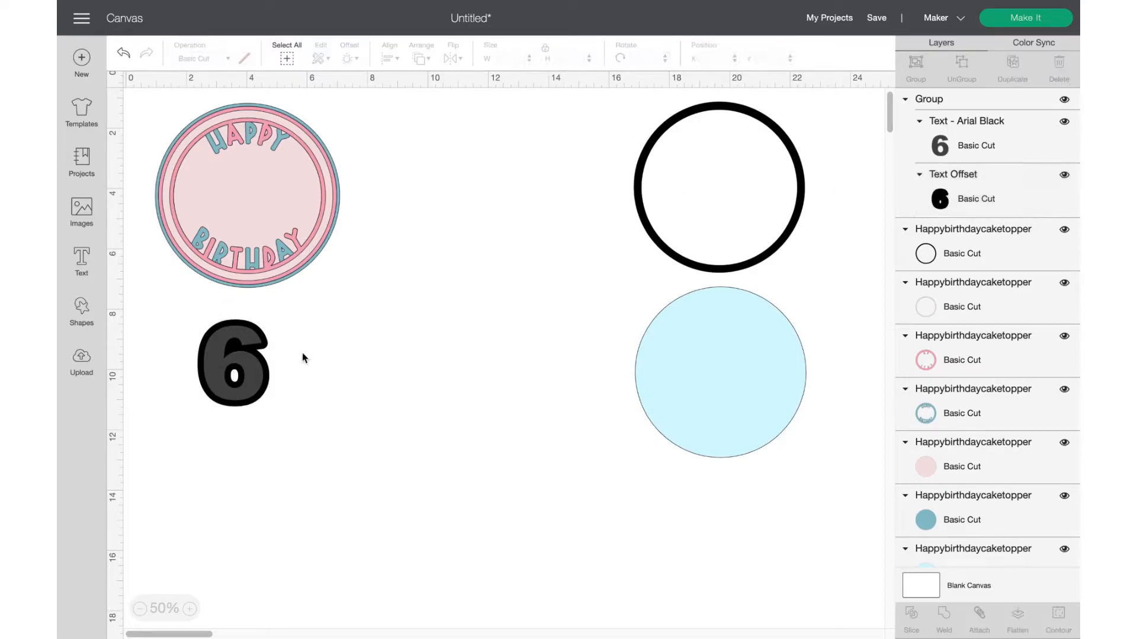
Duplicate the number 6 group, place the copy beside the original, and slice the copy's number out of its offset.
click(943, 98)
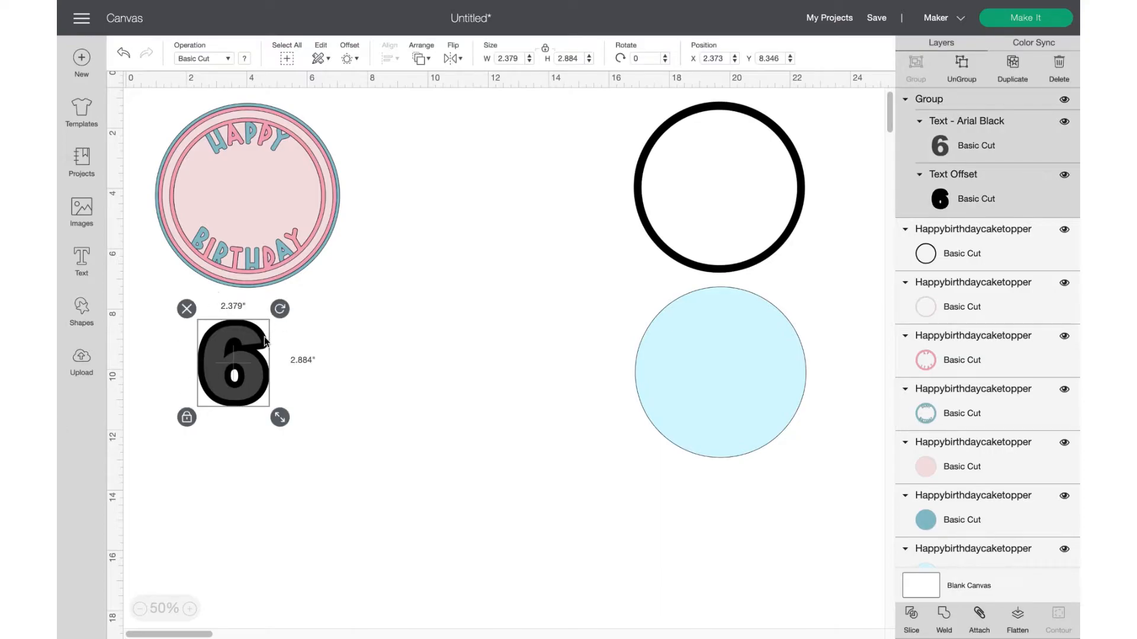
click(1013, 63)
drag(232, 384, 301, 376)
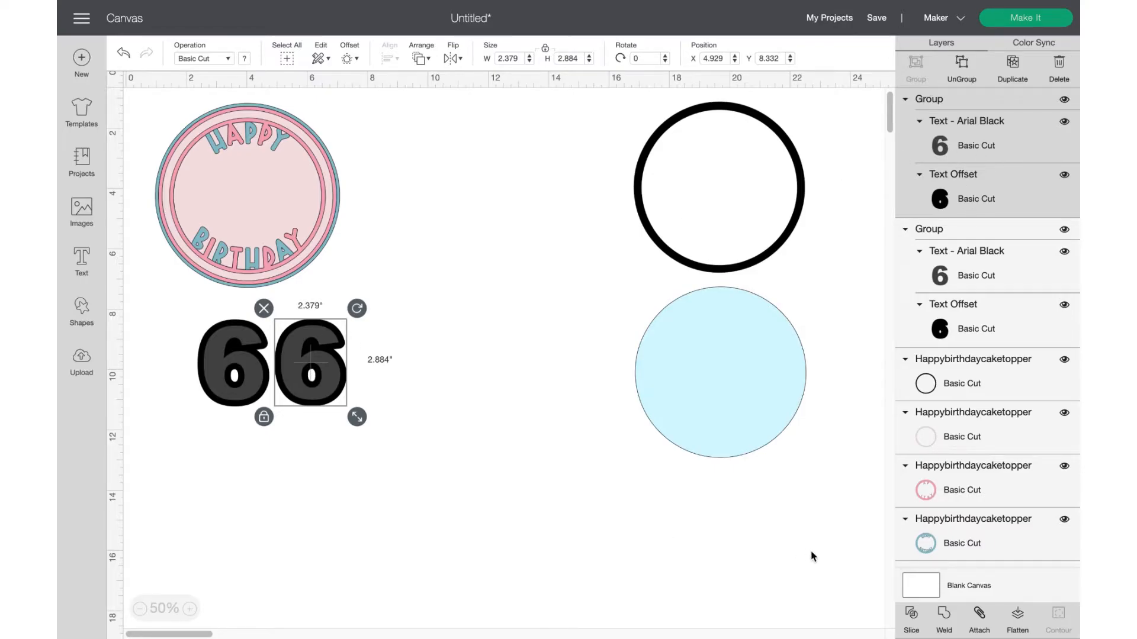
click(912, 616)
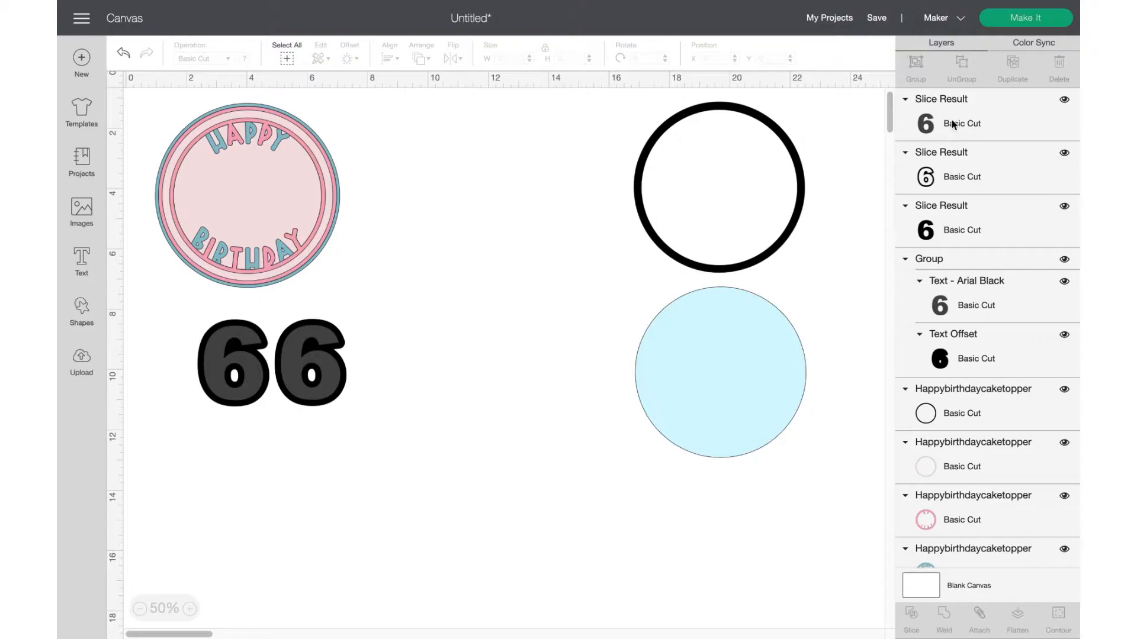
Separate the slice results and delete the solid grey and solid black 6 pieces, keeping only the outlined 6.
click(341, 363)
drag(341, 363, 410, 366)
drag(341, 372, 489, 374)
click(384, 370)
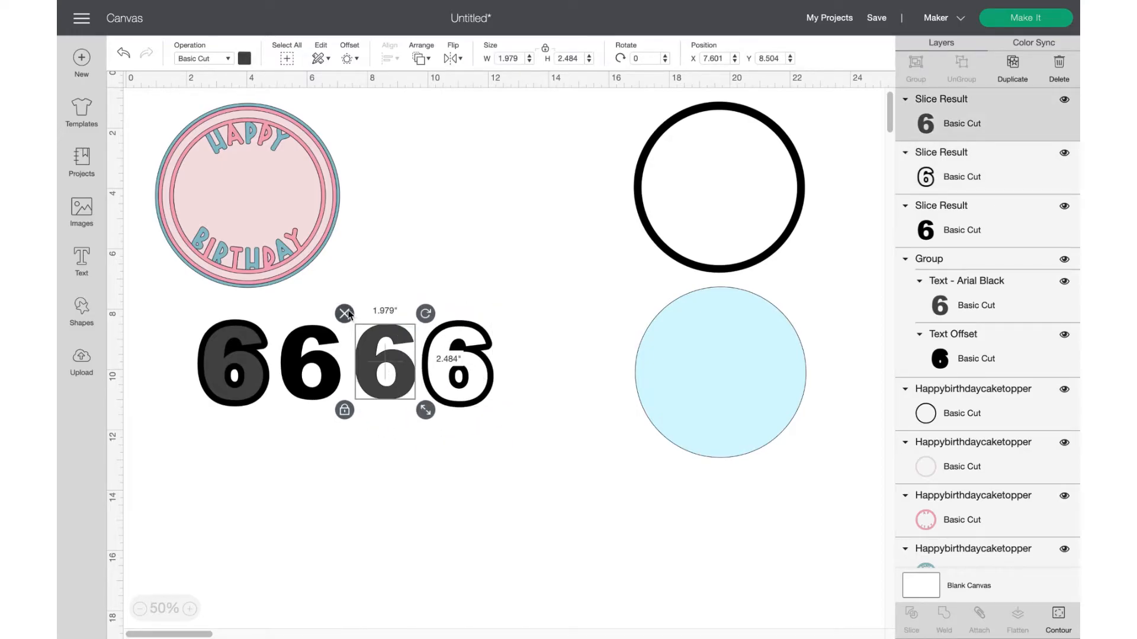
key(Delete)
click(295, 341)
click(270, 315)
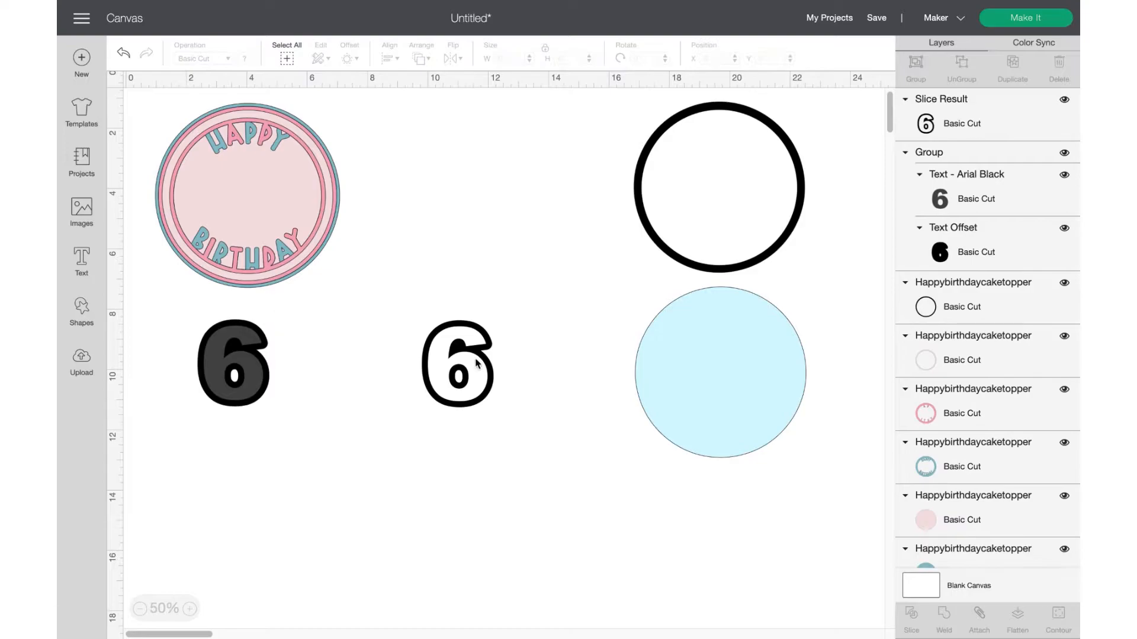
Move the outlined 6 next to the original group, then ungroup the original and delete its grey number 6.
drag(458, 370, 345, 370)
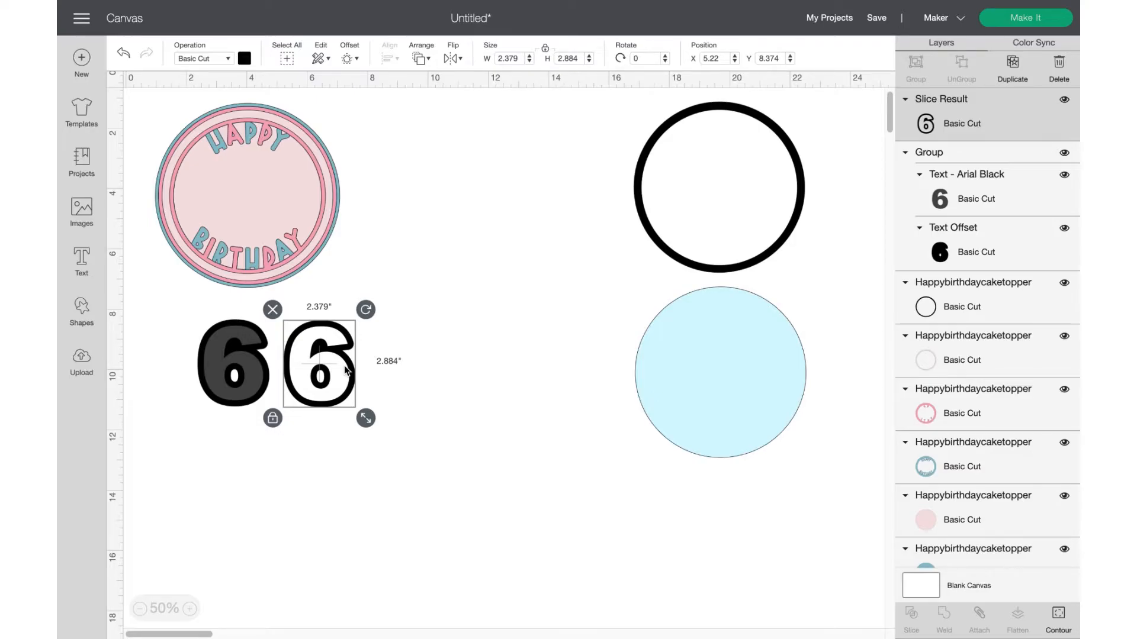
click(242, 370)
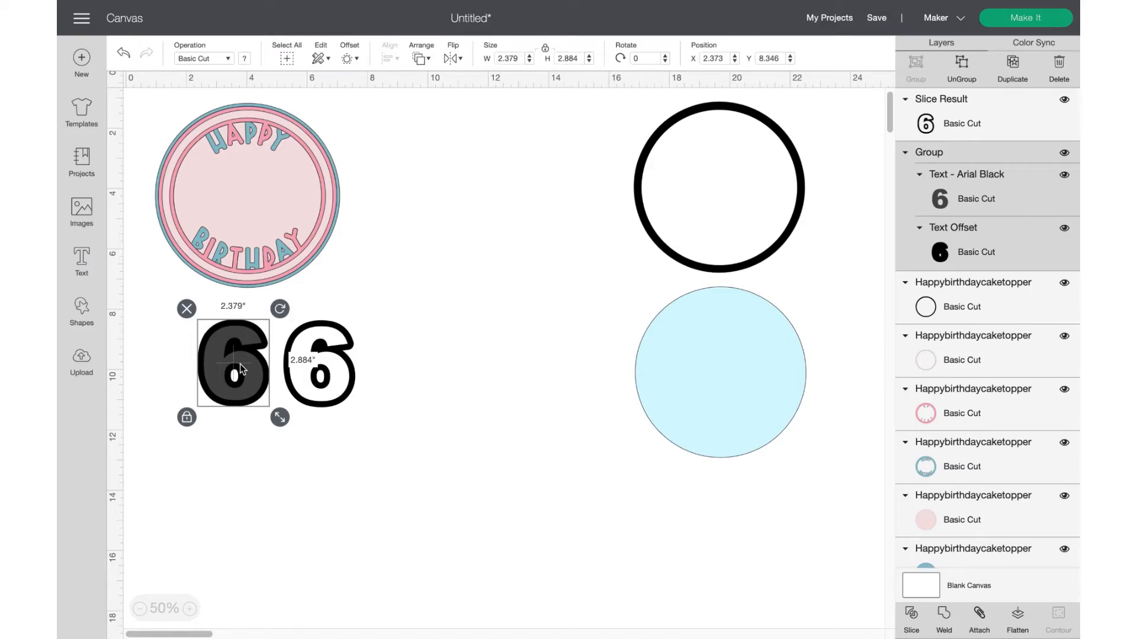
click(967, 69)
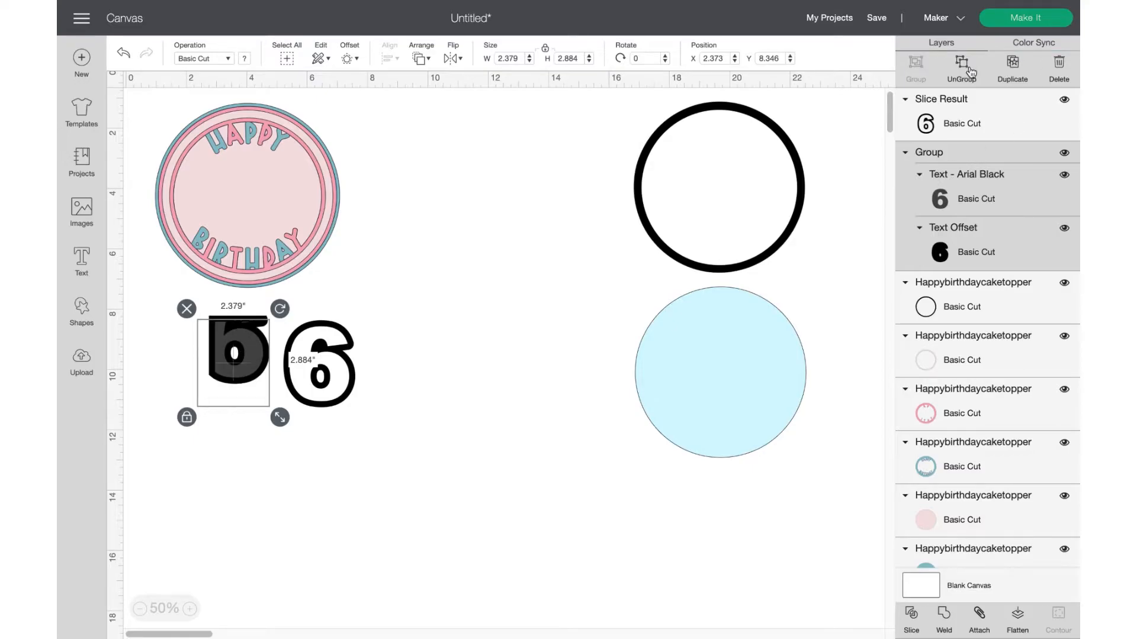
drag(250, 367, 248, 490)
click(193, 441)
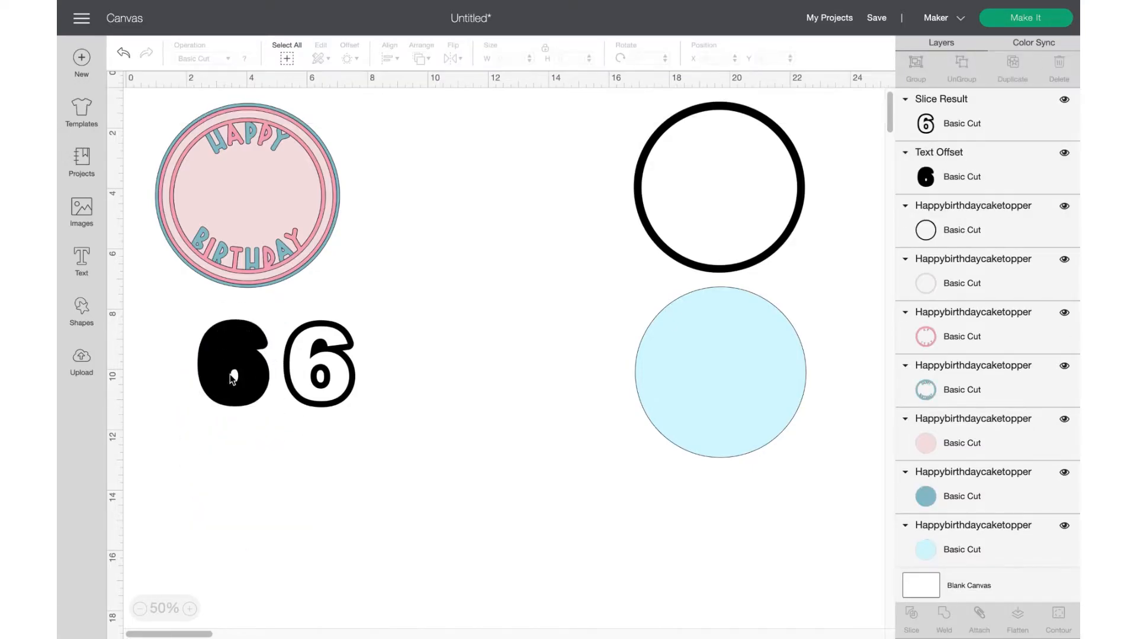
Duplicate the solid black 6 offset, place the copy below it, and color the copy light blue.
click(237, 358)
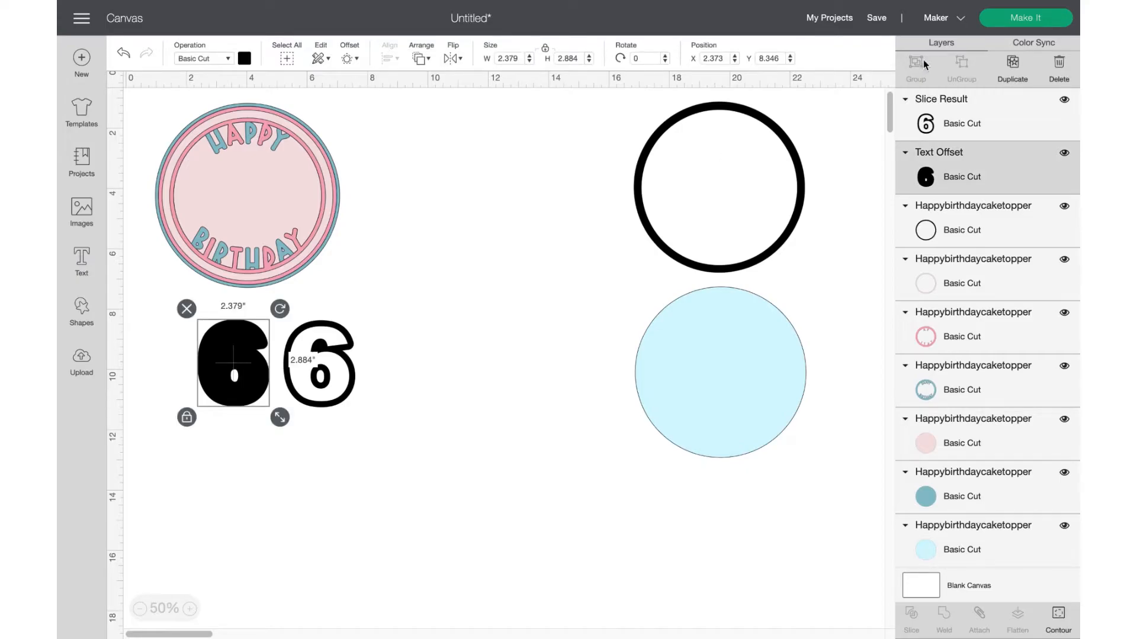
click(1013, 63)
drag(249, 355, 243, 455)
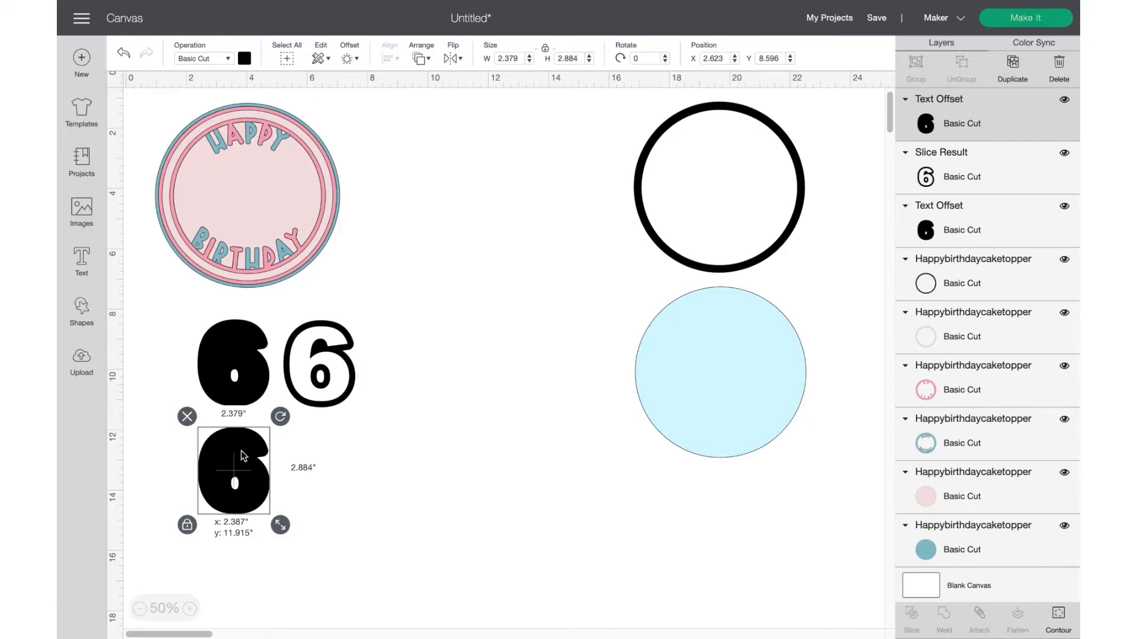
click(244, 58)
click(260, 123)
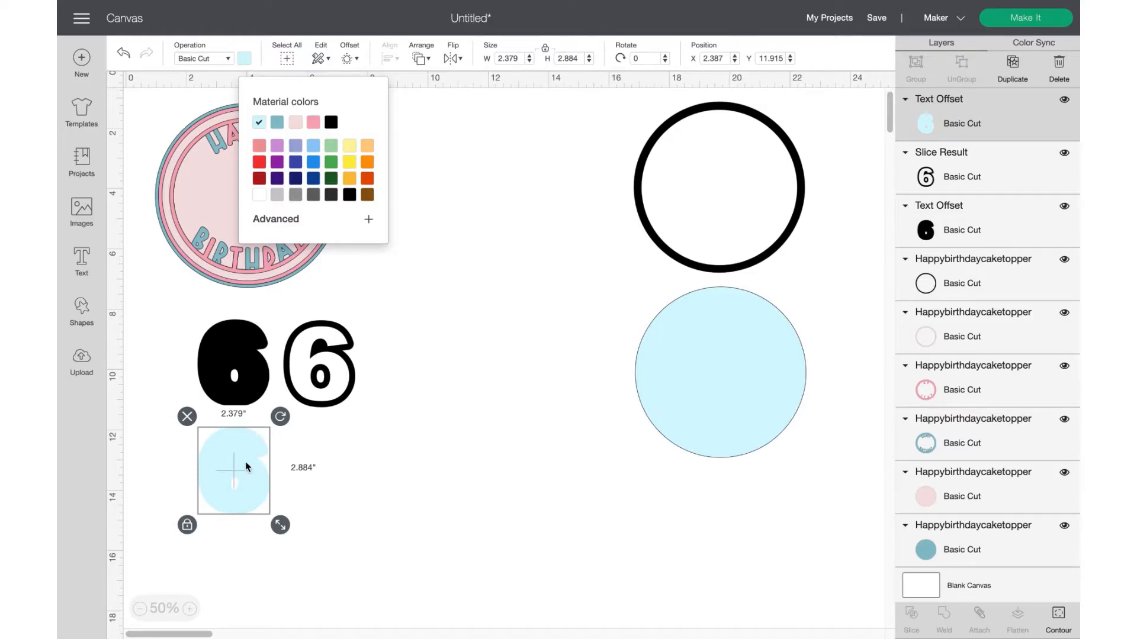
click(157, 472)
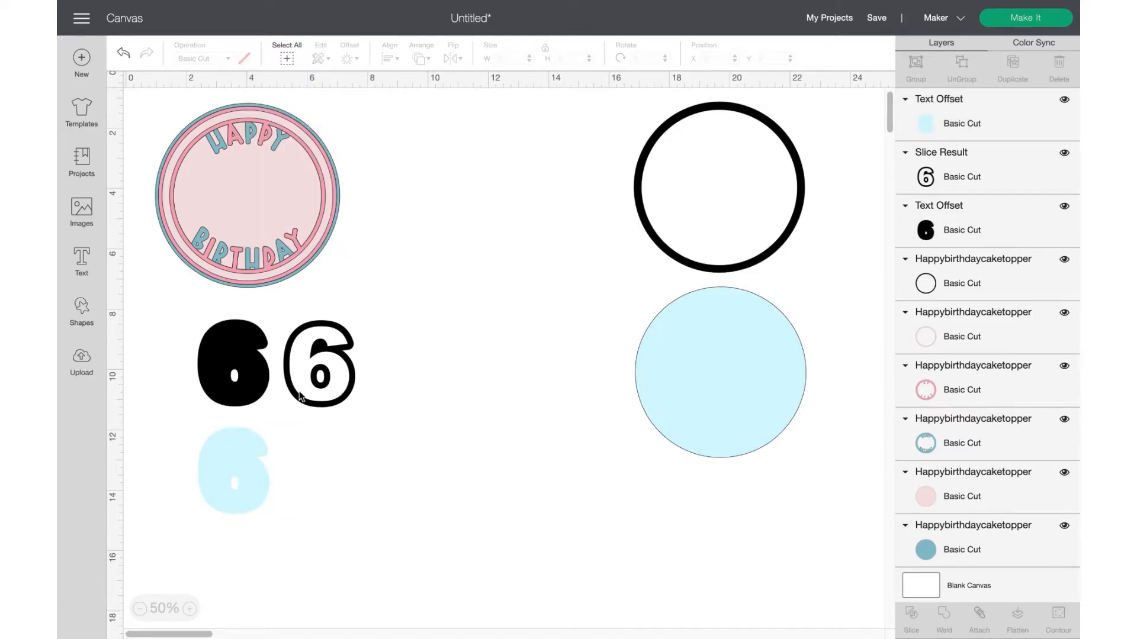
Line up the light blue 6 after the outlined 6, and add a duplicate of the outlined 6 at the end of the row.
drag(246, 452, 411, 348)
click(341, 364)
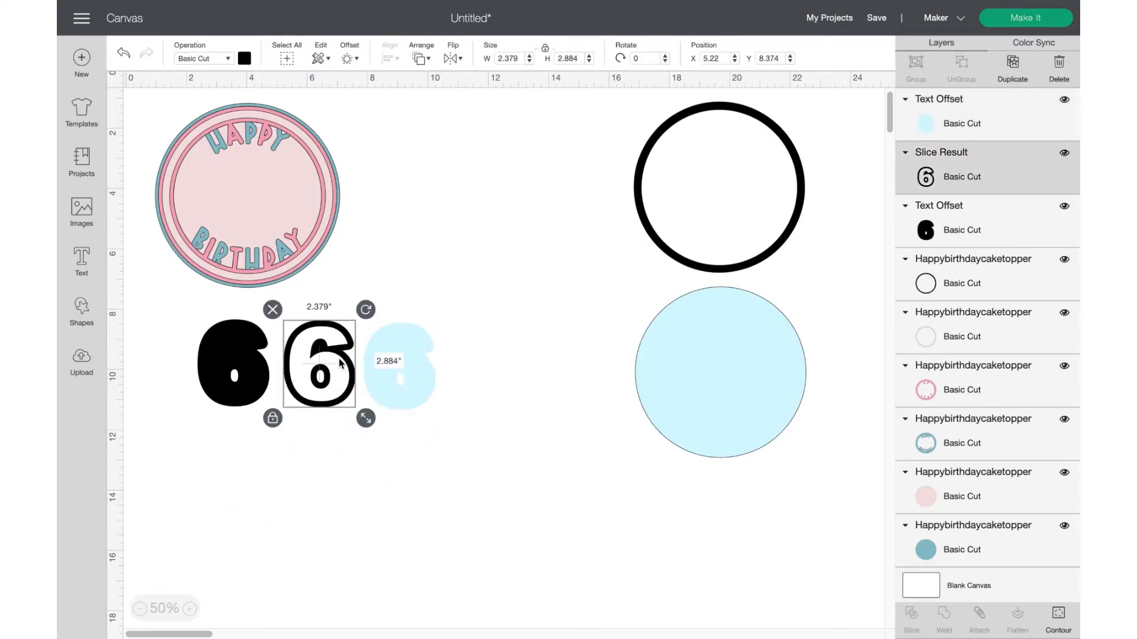
click(1012, 64)
drag(326, 402, 467, 390)
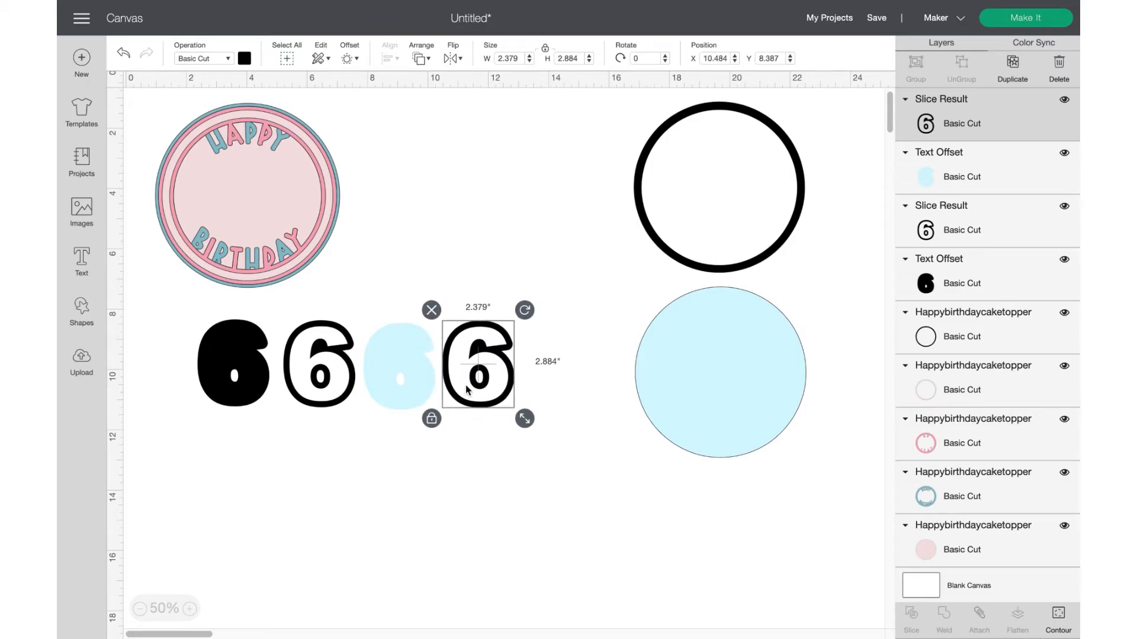
click(201, 451)
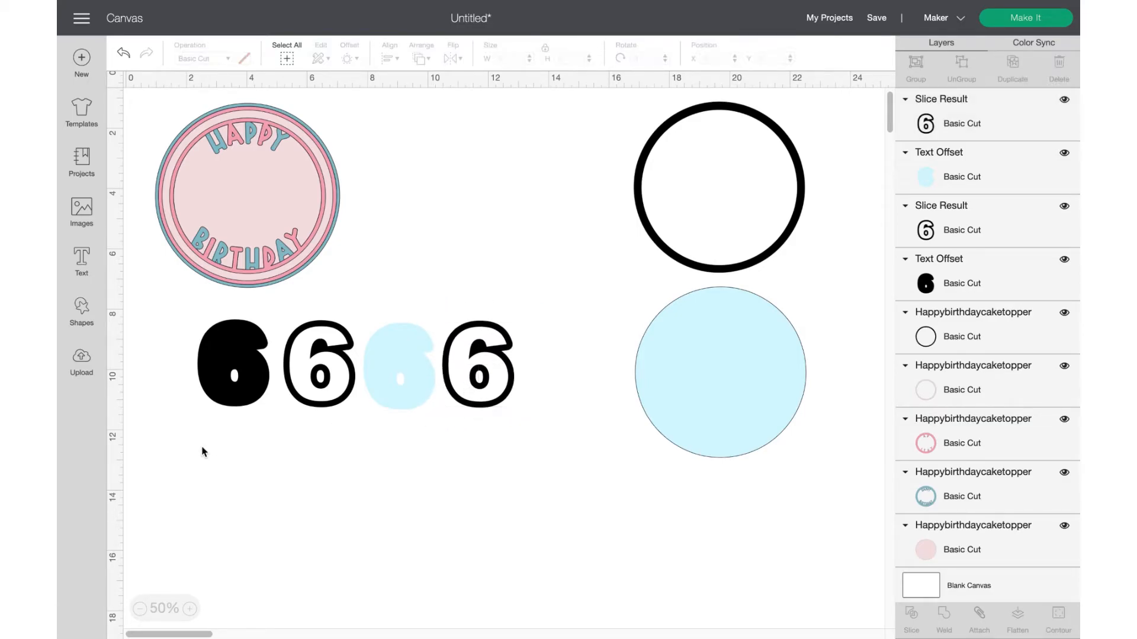
click(211, 348)
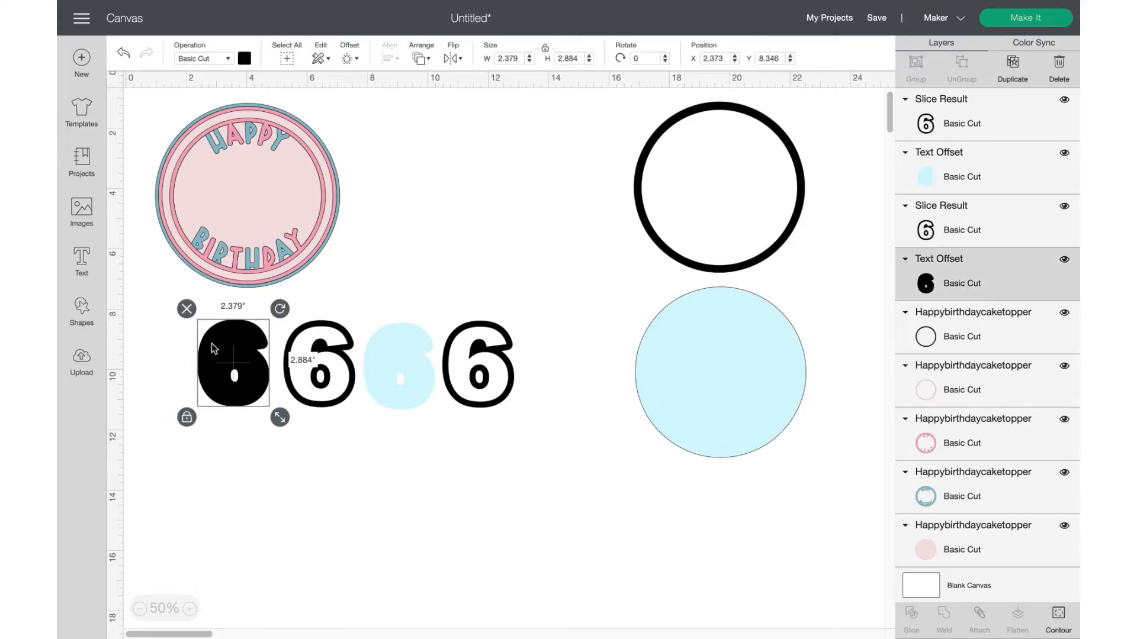
click(292, 337)
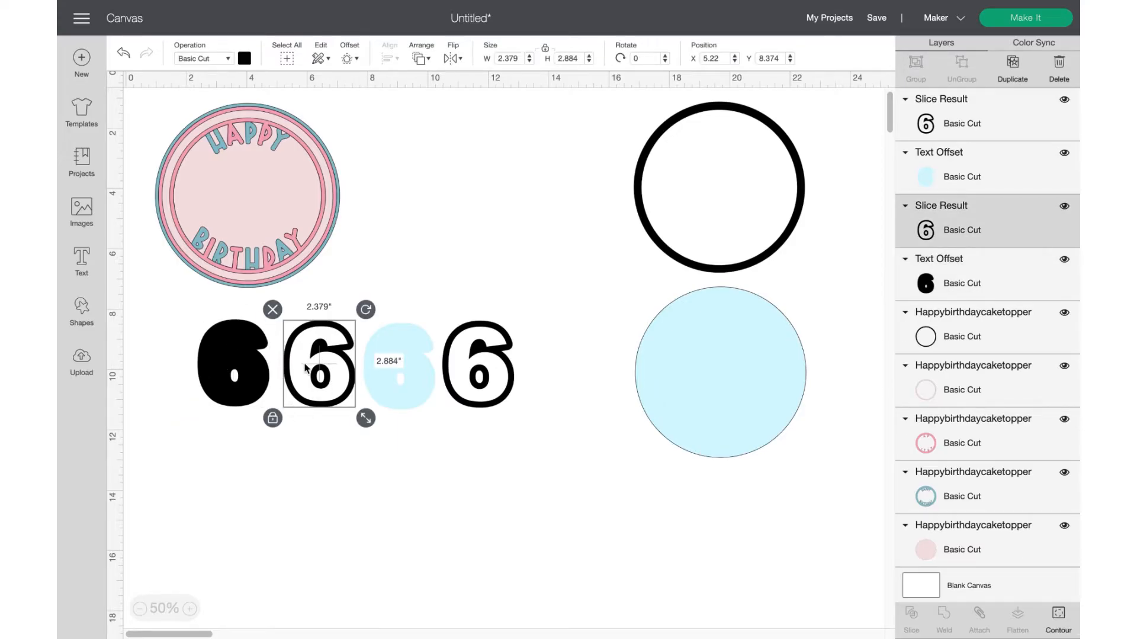
click(380, 389)
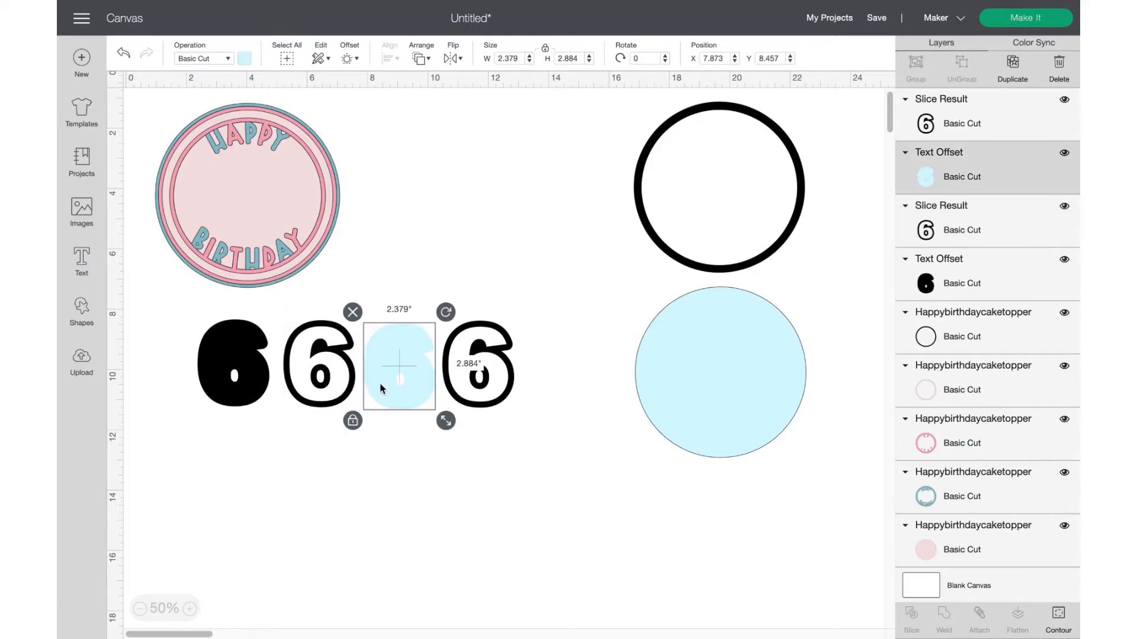
click(457, 344)
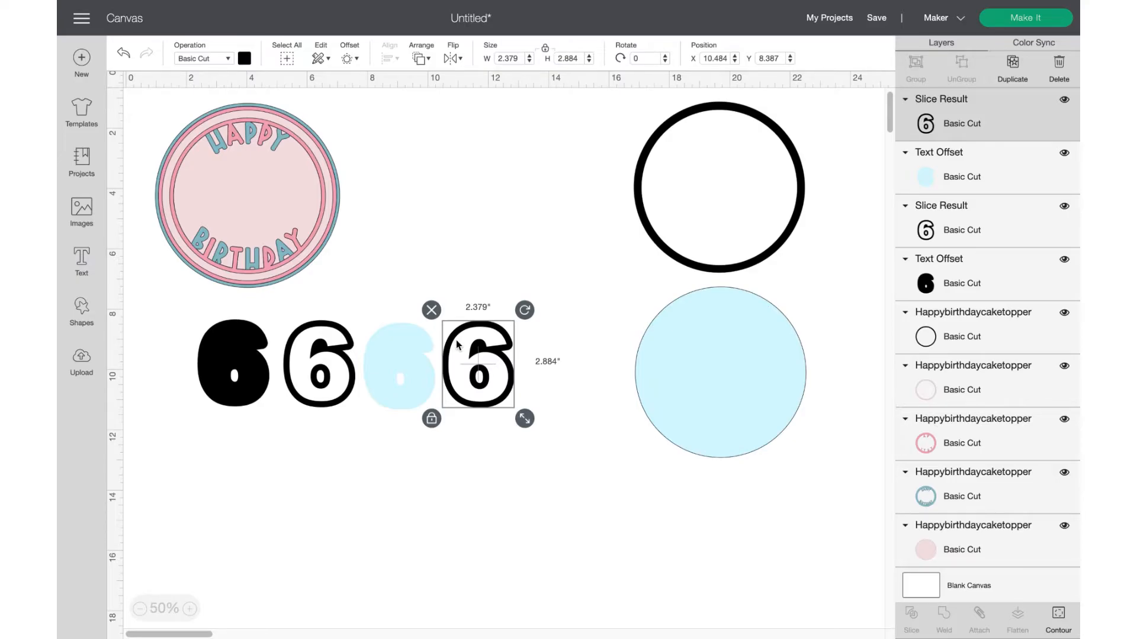
Recolor the solid black 6 and the last outlined 6 in the row to the pink used in the topper.
click(239, 338)
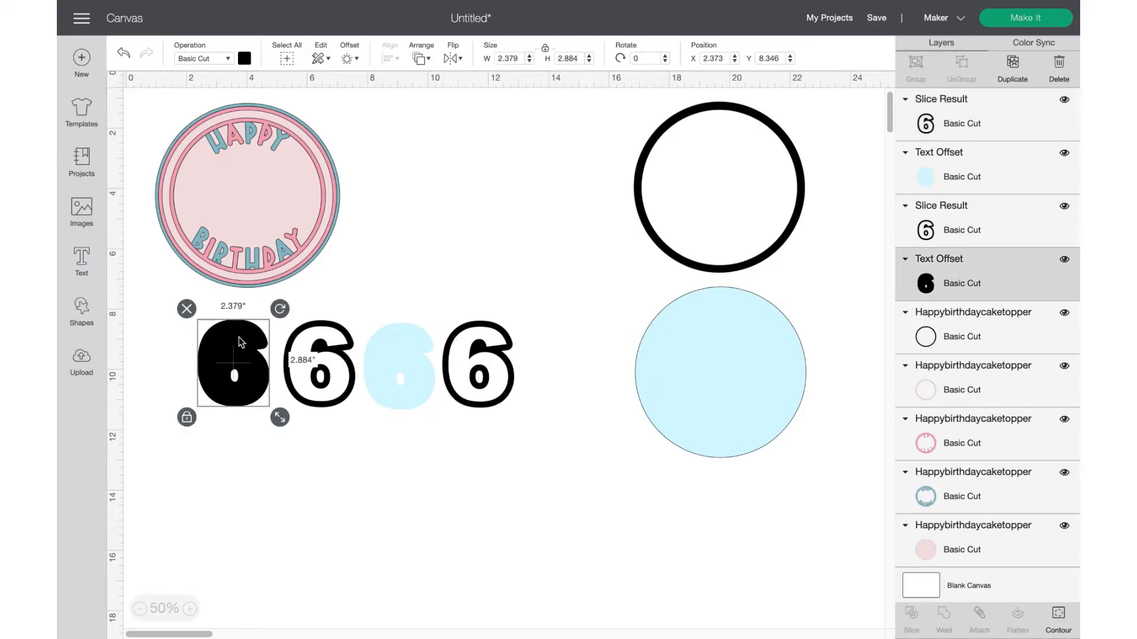
click(244, 58)
click(313, 123)
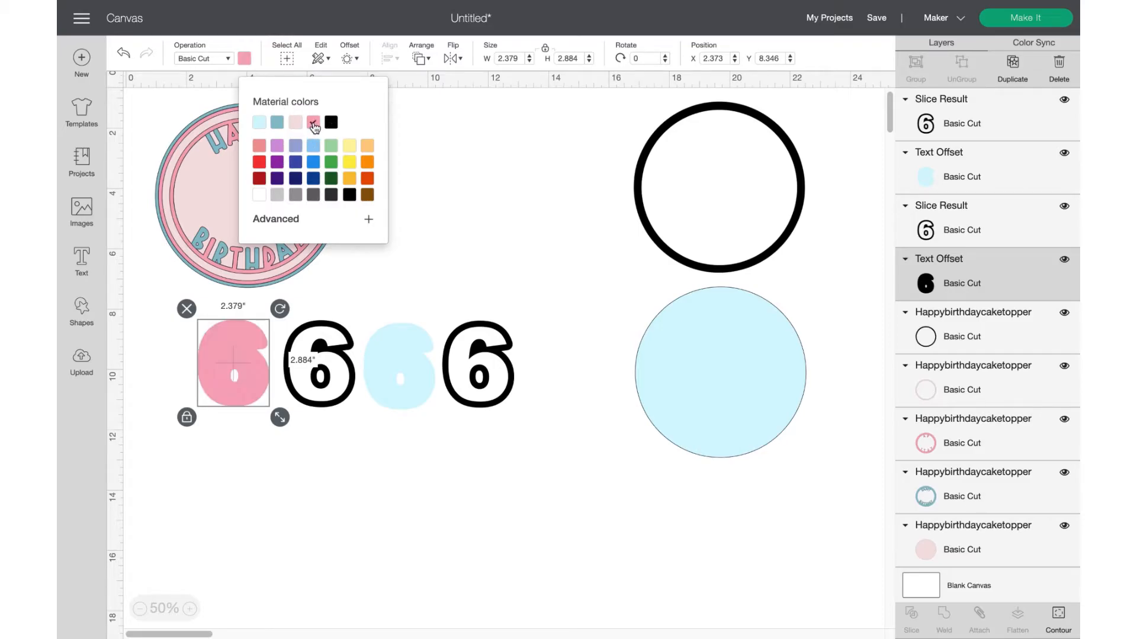
click(477, 332)
click(244, 58)
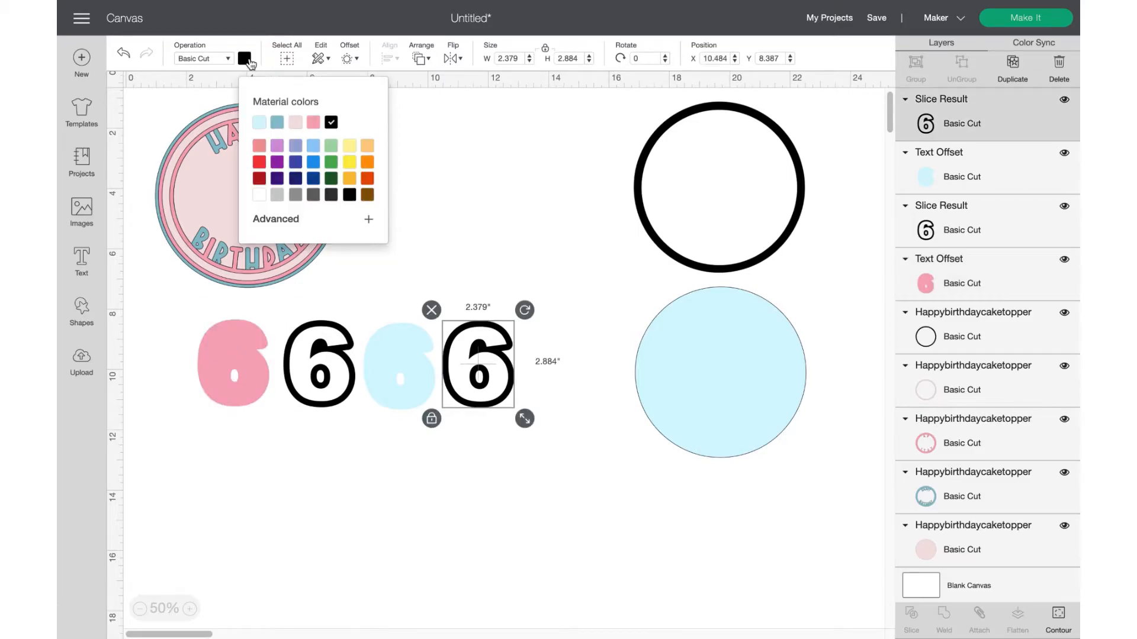
click(313, 122)
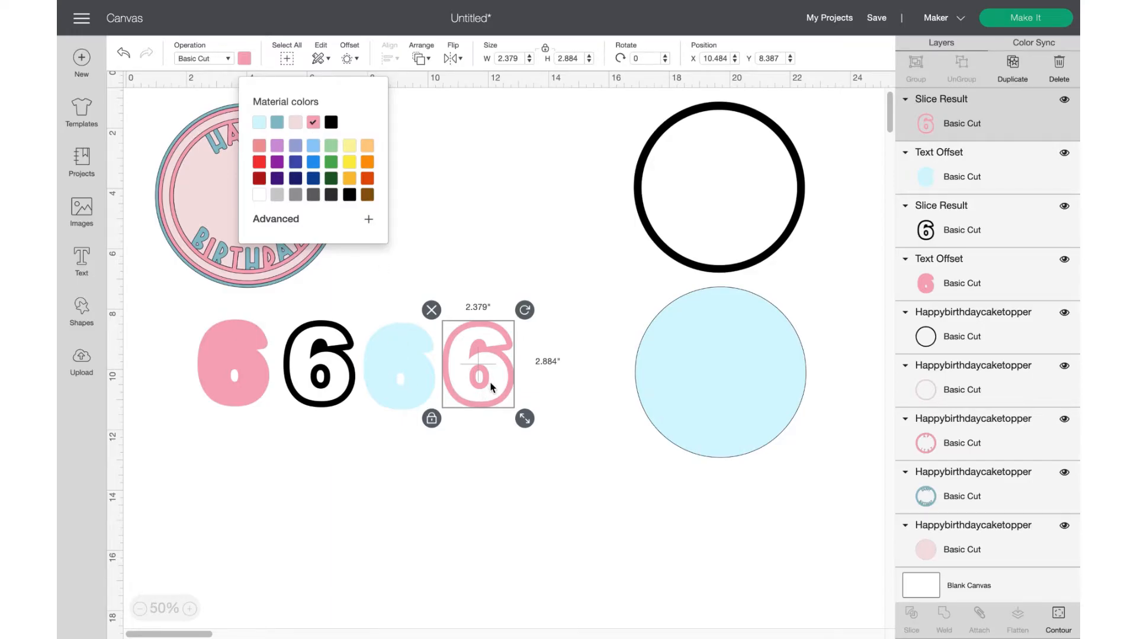
click(602, 208)
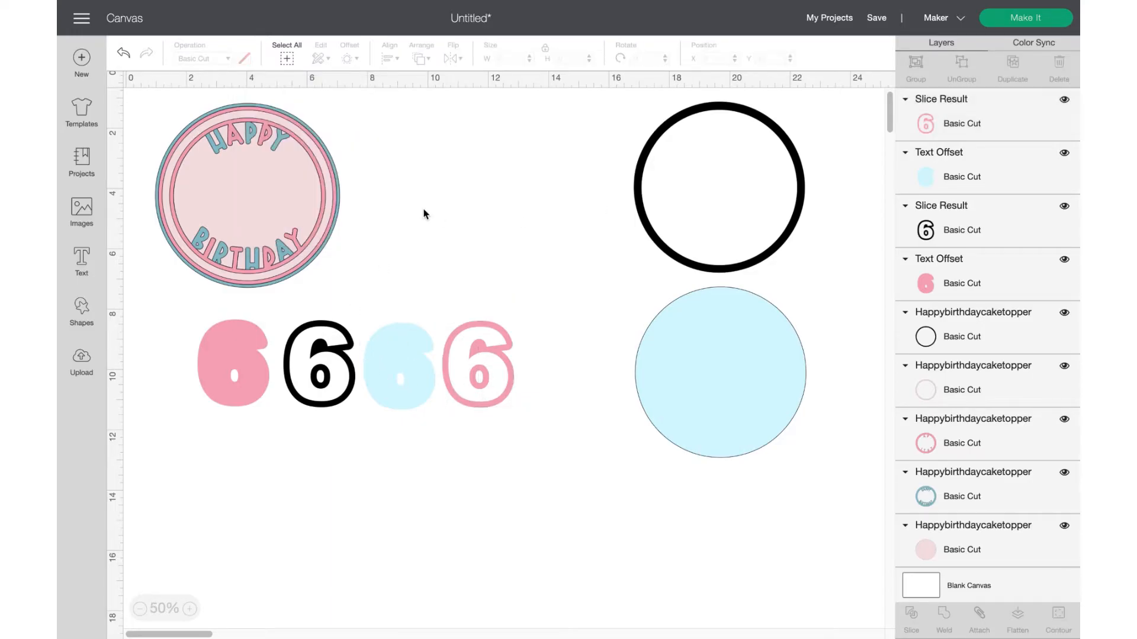
Test the pink outlined 6 inside the Happy Birthday circle and return it to the end of the row.
click(465, 339)
drag(489, 403, 258, 238)
click(437, 273)
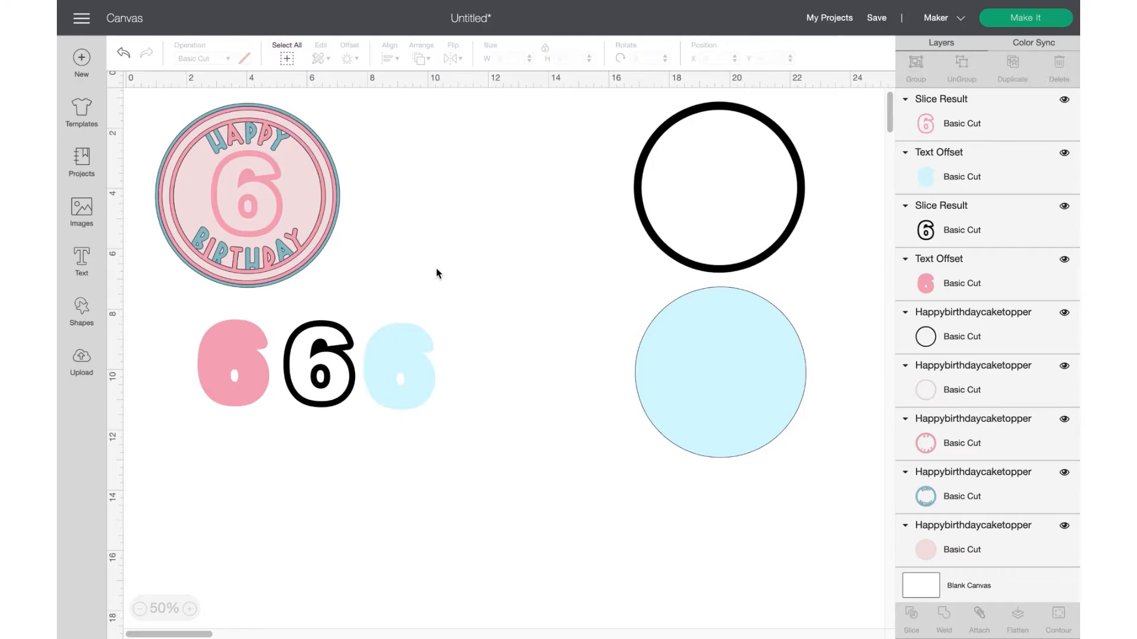
click(276, 202)
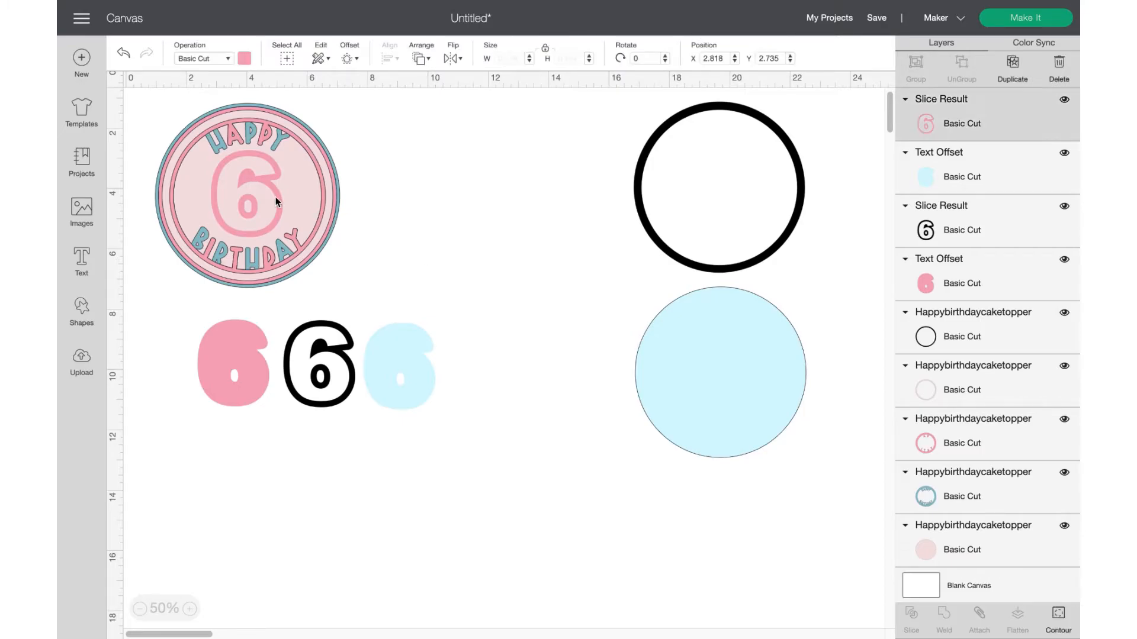
drag(264, 195, 488, 366)
click(513, 443)
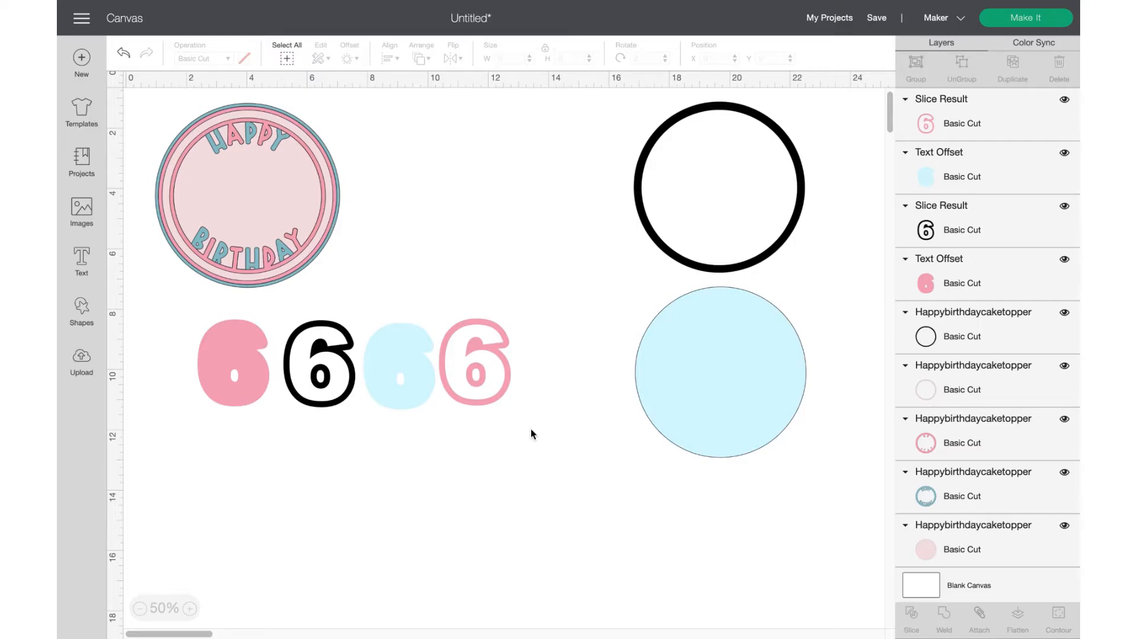
Center-align all four number 6 layers so they stack on top of each other.
mouse_move(531, 428)
mouse_down()
mouse_move(527, 320)
mouse_move(155, 304)
mouse_up()
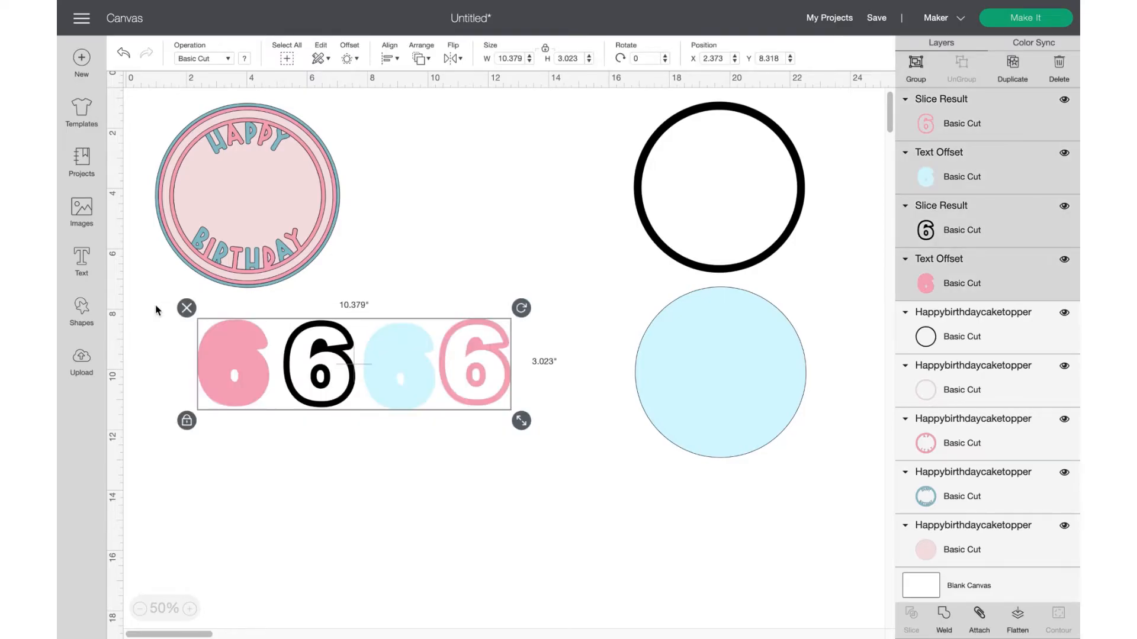
click(396, 59)
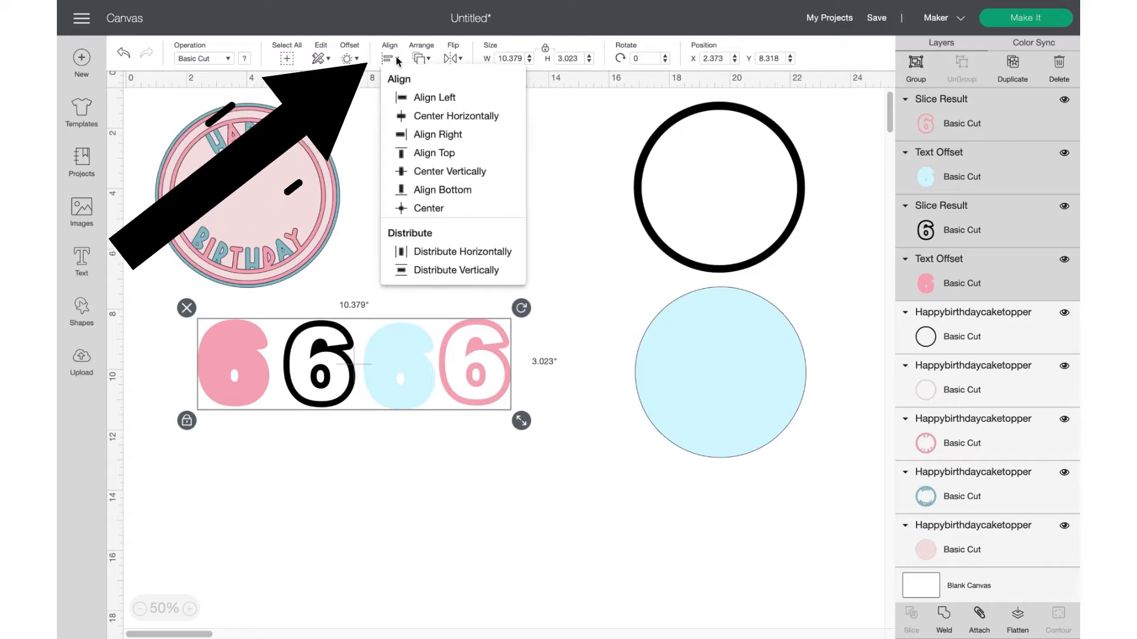
click(435, 212)
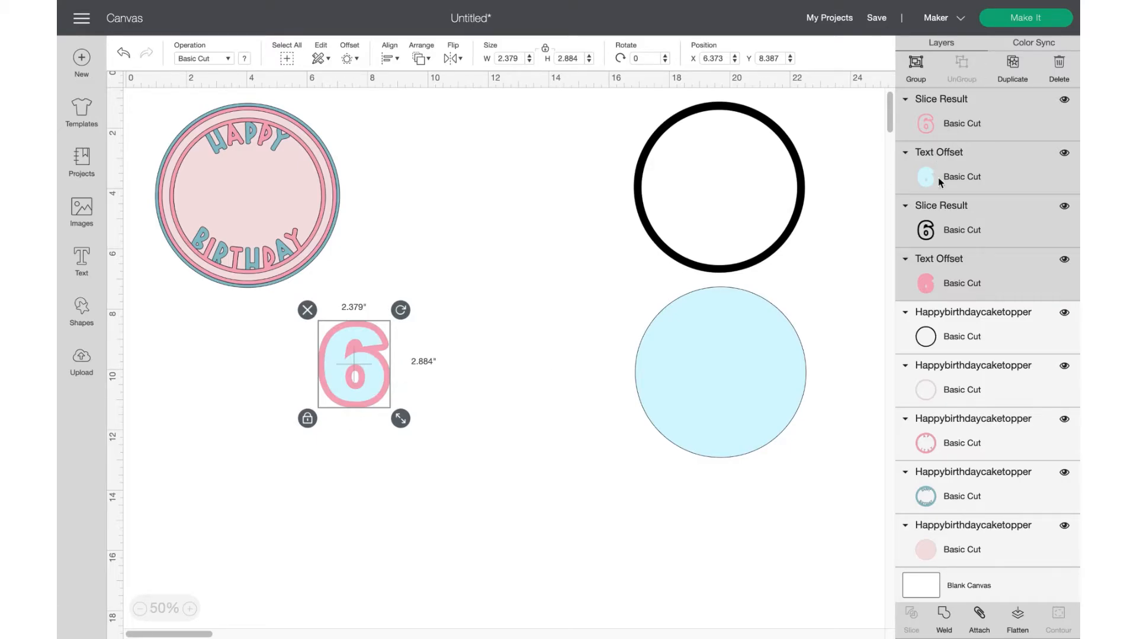
Enlarge the stacked 6 layers to about 2.51 by 3.04 inches inside the Happy Birthday circle, and return the stack below it.
drag(379, 365, 268, 191)
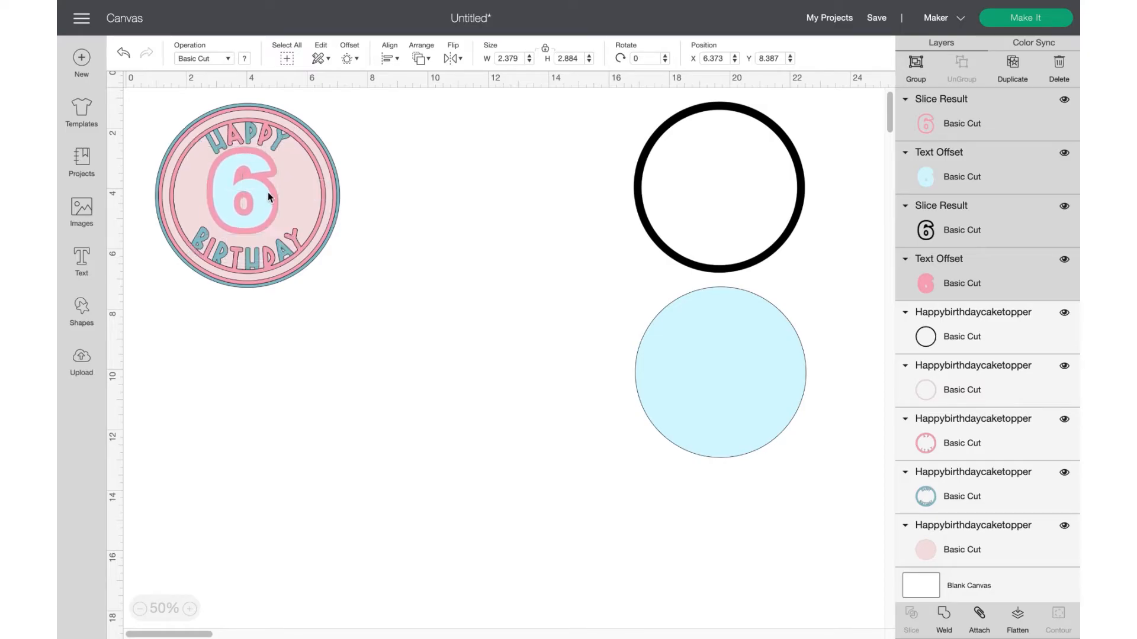
drag(289, 245, 295, 251)
drag(267, 213, 389, 379)
Spread the stacked 6 layers apart, with the two pink ones side by side and the black outlined 6 below them.
click(357, 366)
click(964, 122)
drag(238, 380, 448, 387)
drag(235, 385, 302, 500)
drag(360, 375, 308, 374)
Move the light blue 6 beside the light blue circle and the black outlined 6 inside the black ring.
drag(438, 376, 588, 415)
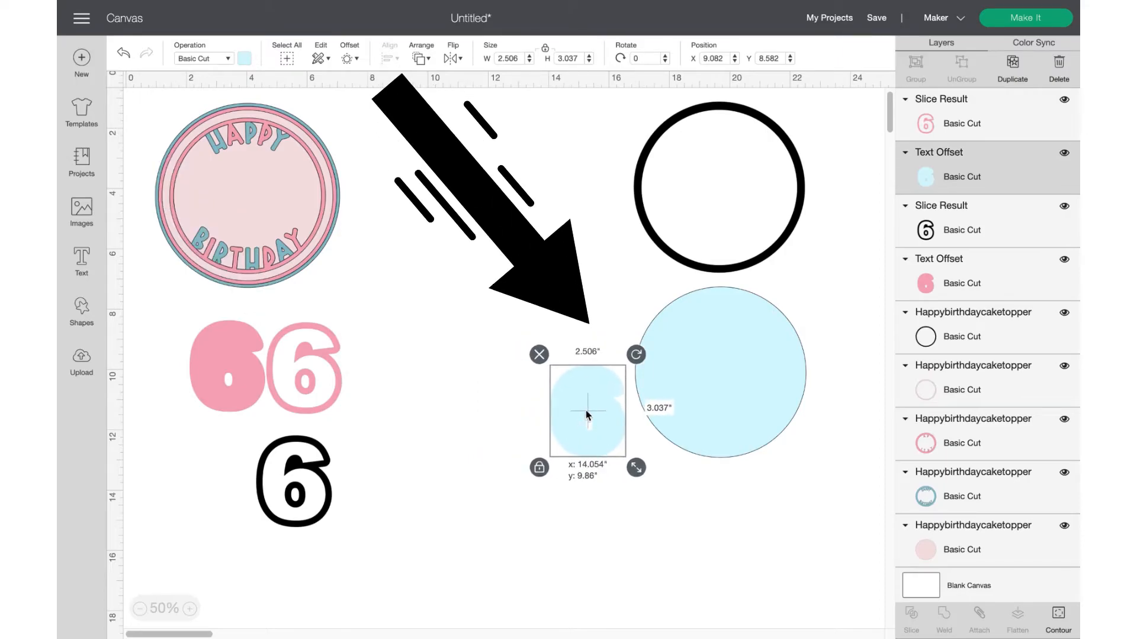
click(295, 473)
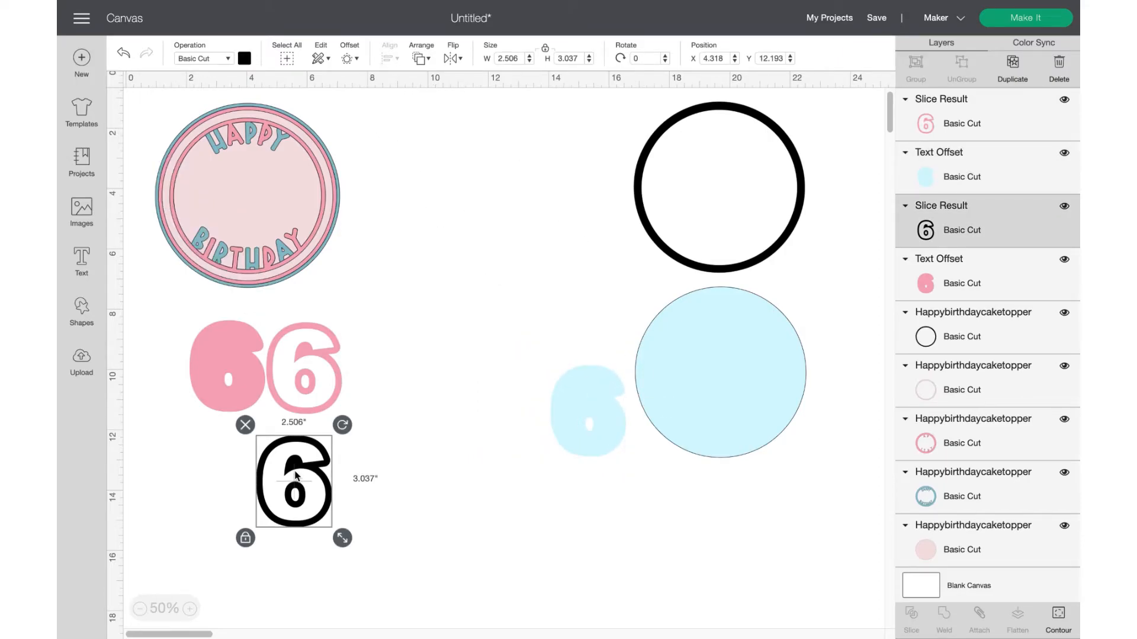
drag(295, 474, 719, 174)
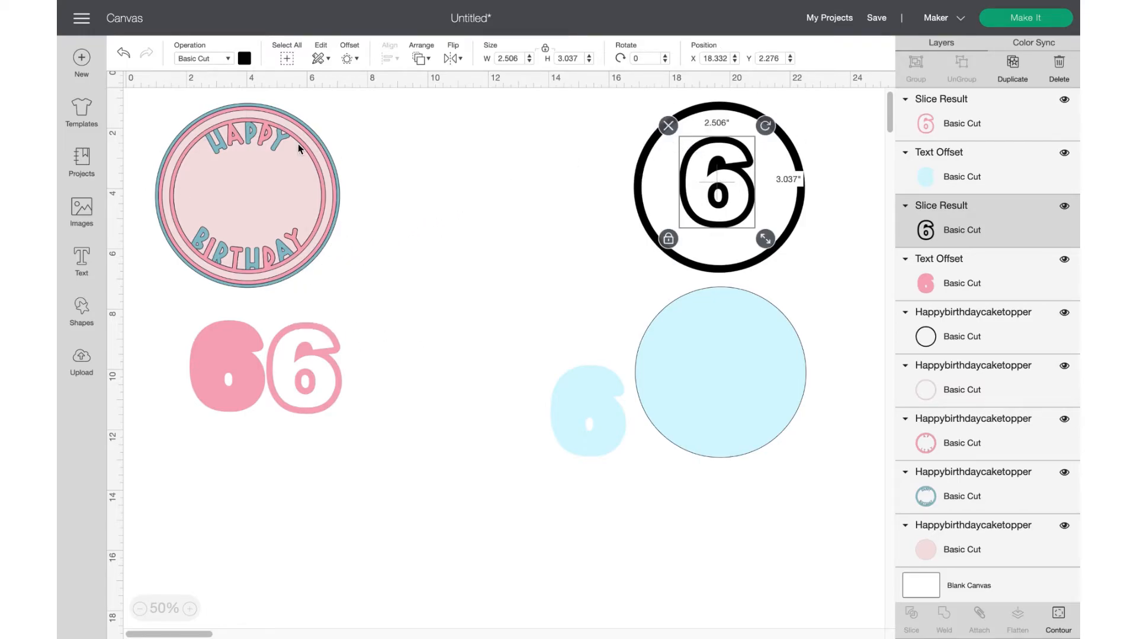
Center the black outlined 6 within the black ring and attach the two pieces together.
click(589, 164)
drag(725, 171, 728, 174)
drag(586, 99, 861, 281)
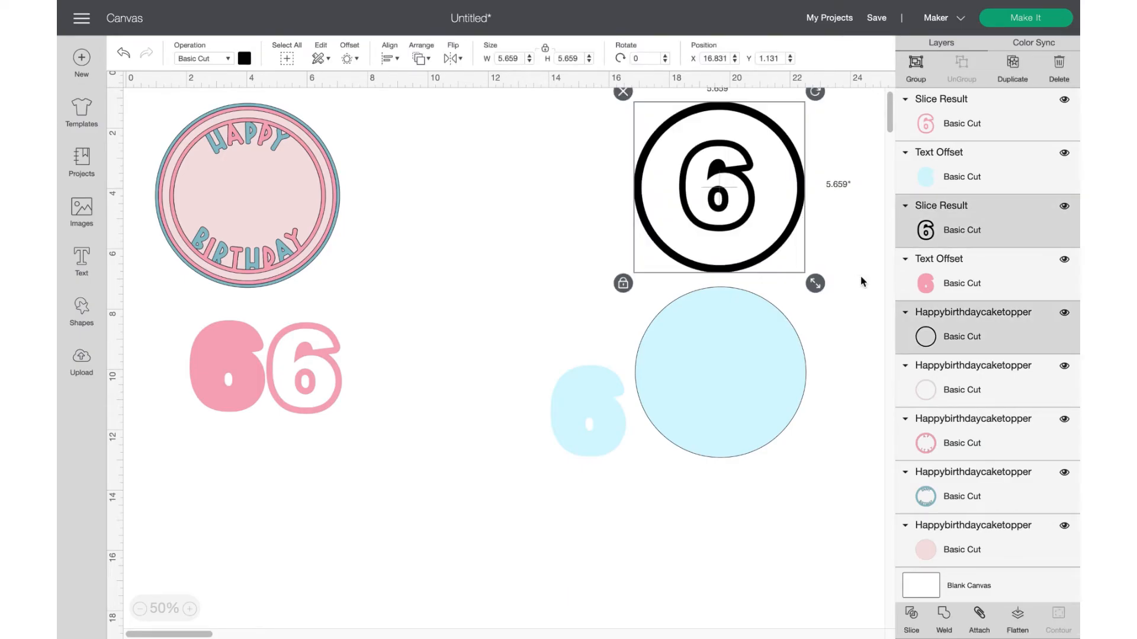
click(980, 618)
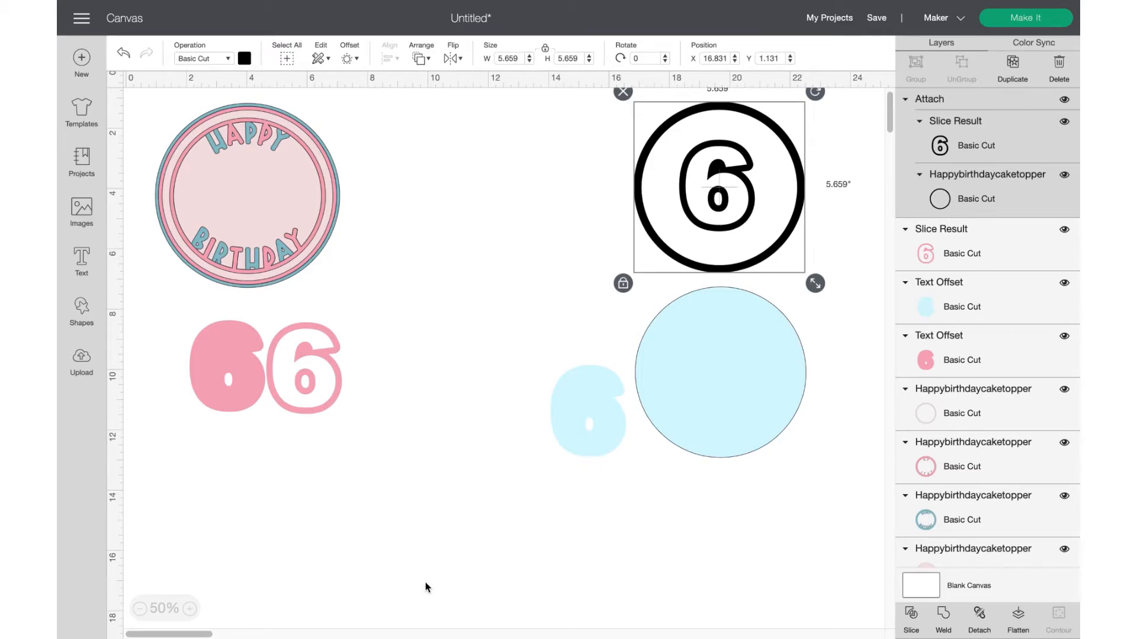
Move the pink outlined 6 into the middle of the Happy Birthday circle.
click(488, 272)
drag(331, 381, 273, 209)
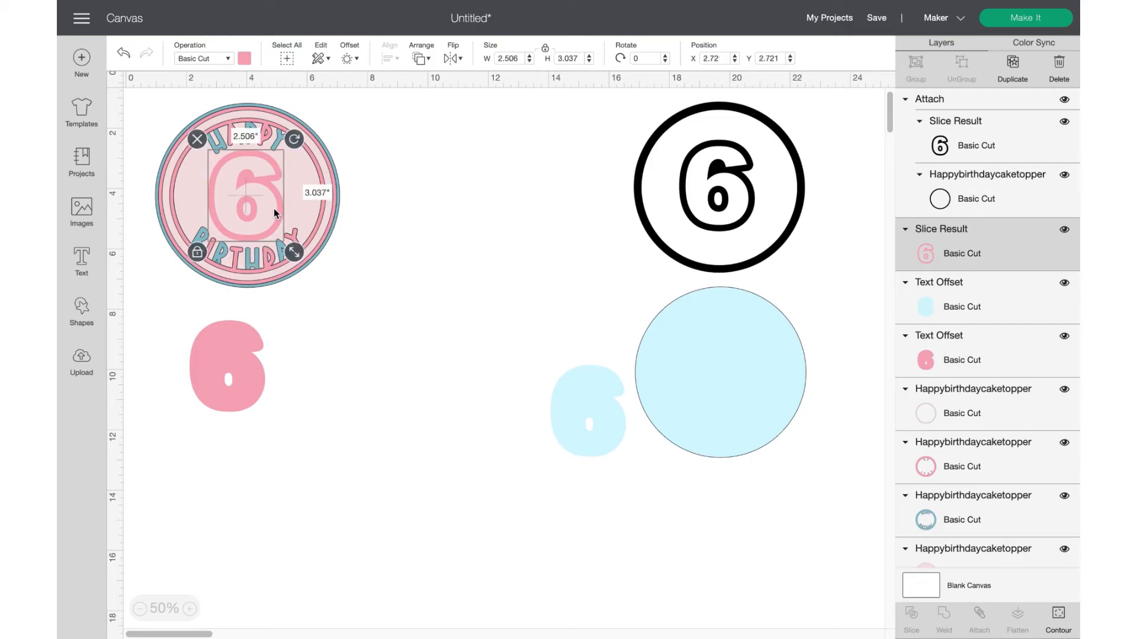
click(357, 345)
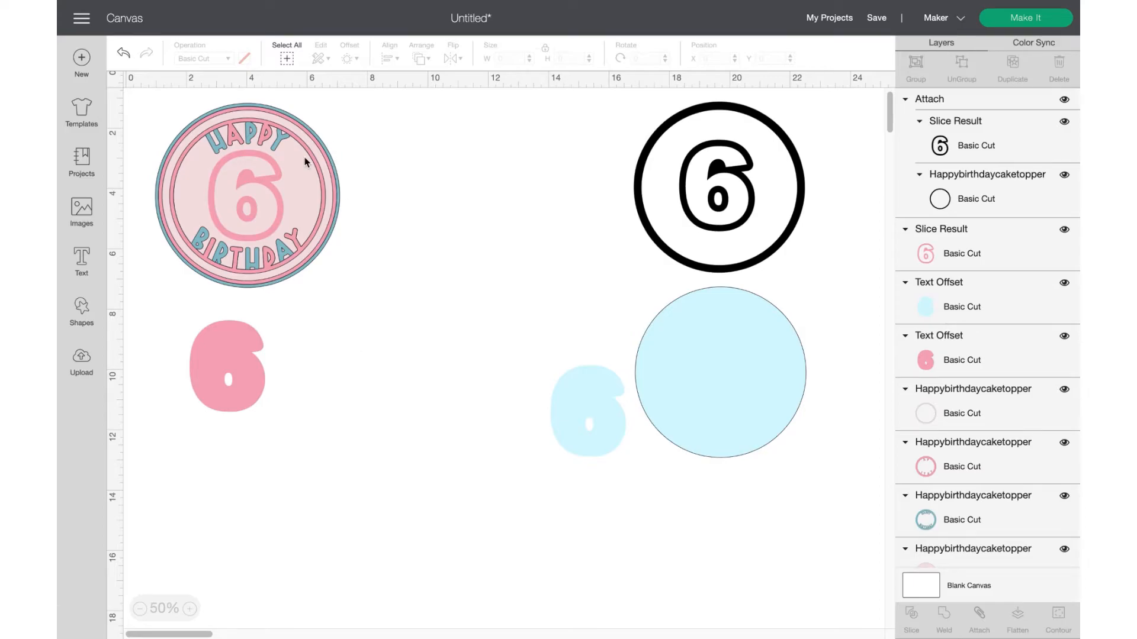
Add a star shape beside the Happy Birthday circle and shrink it to about 1.60 by 1.52 inches.
click(82, 305)
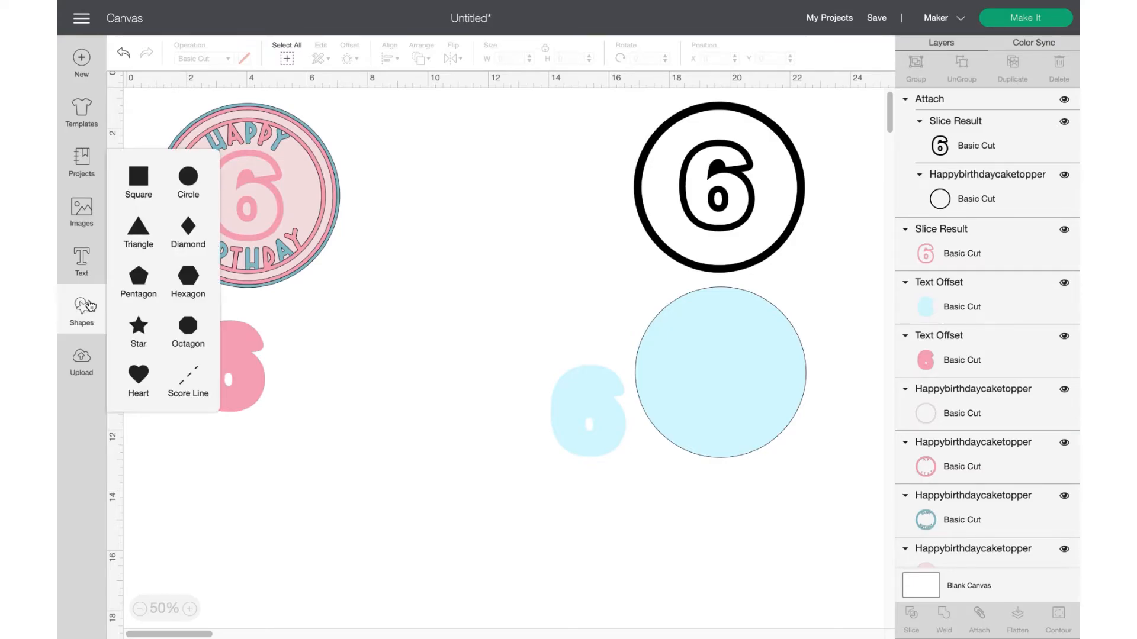
click(138, 327)
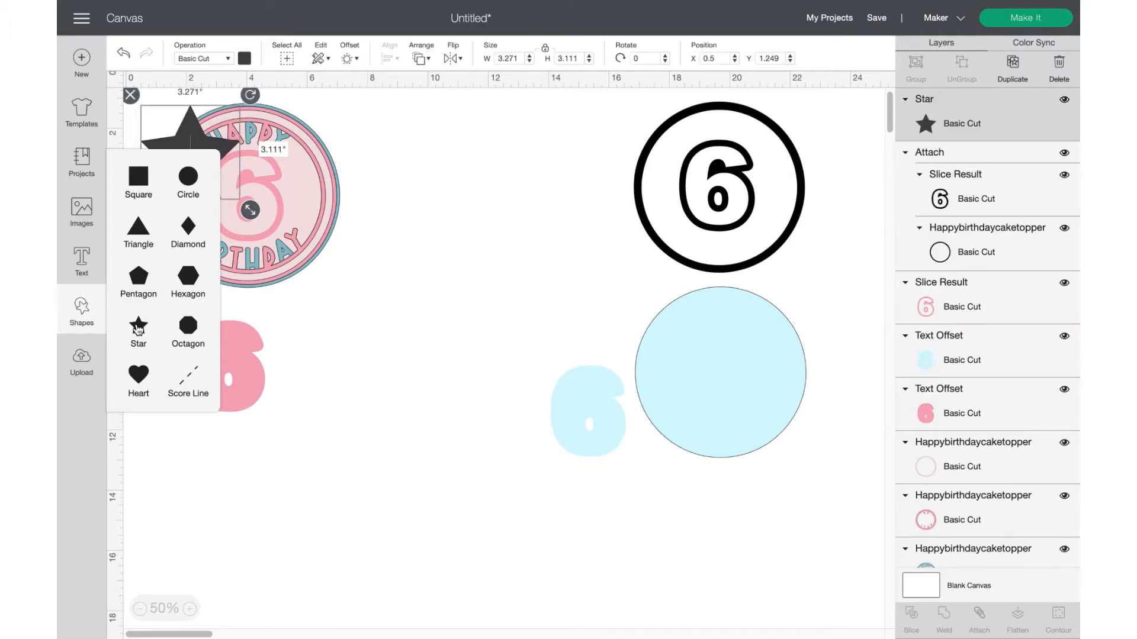
drag(189, 135, 414, 283)
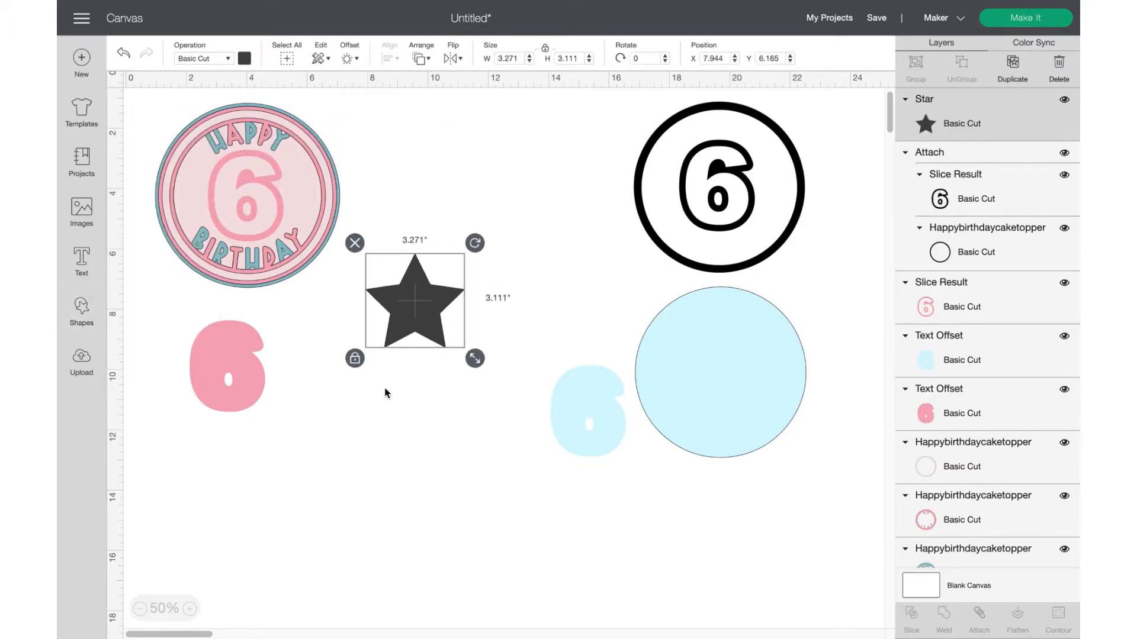
drag(465, 357, 420, 241)
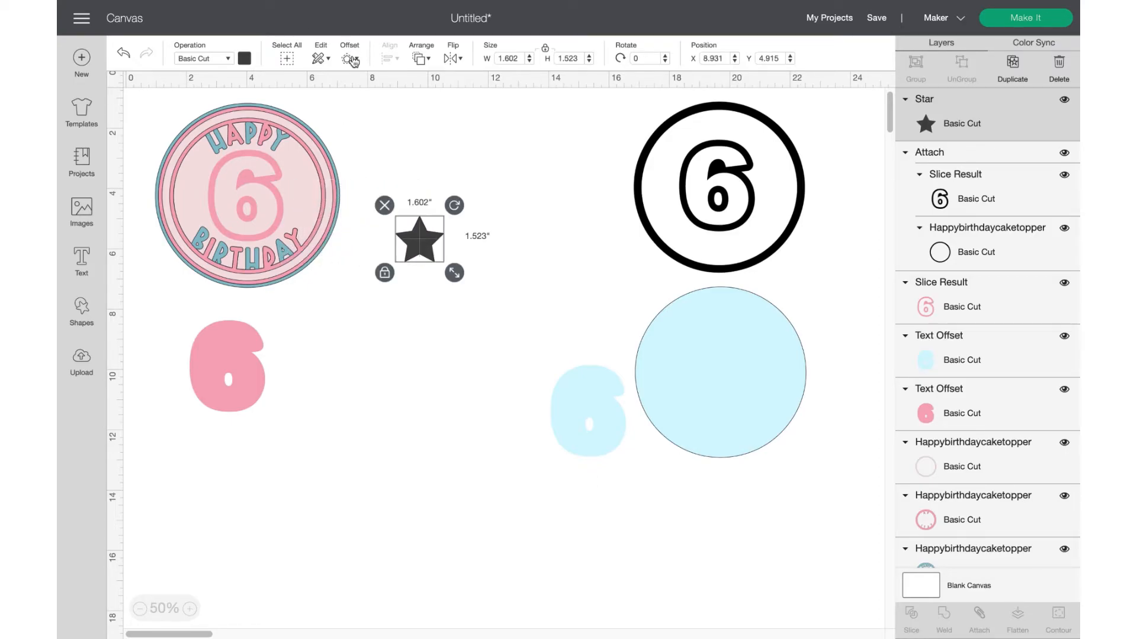
Create an offset with rounded corners around the star and color it the pink already used in the project.
click(347, 58)
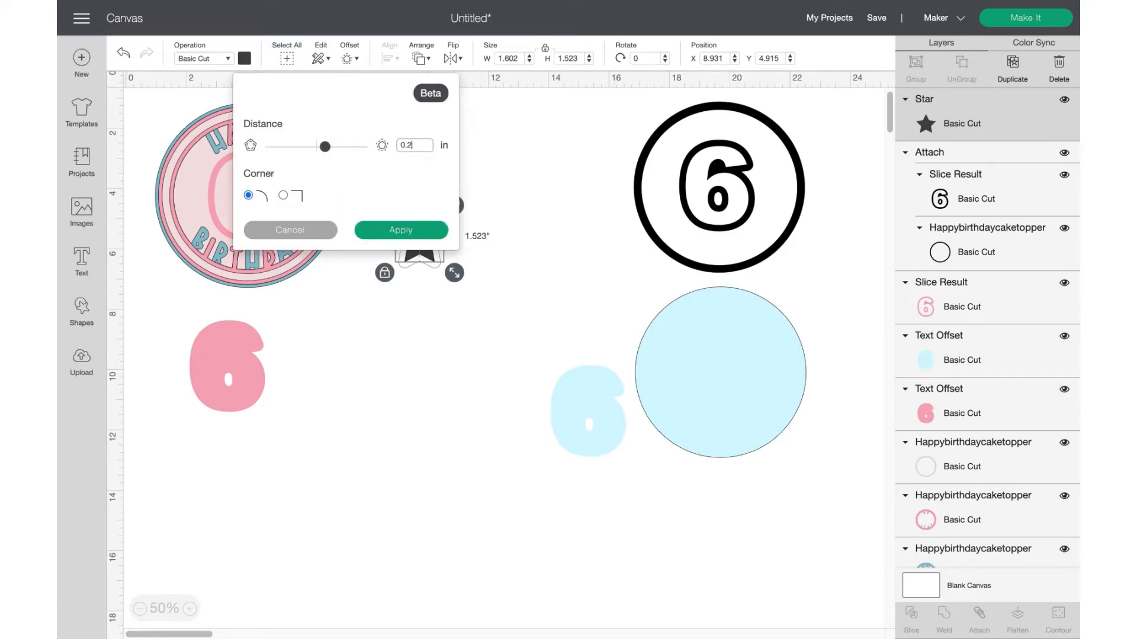
click(405, 231)
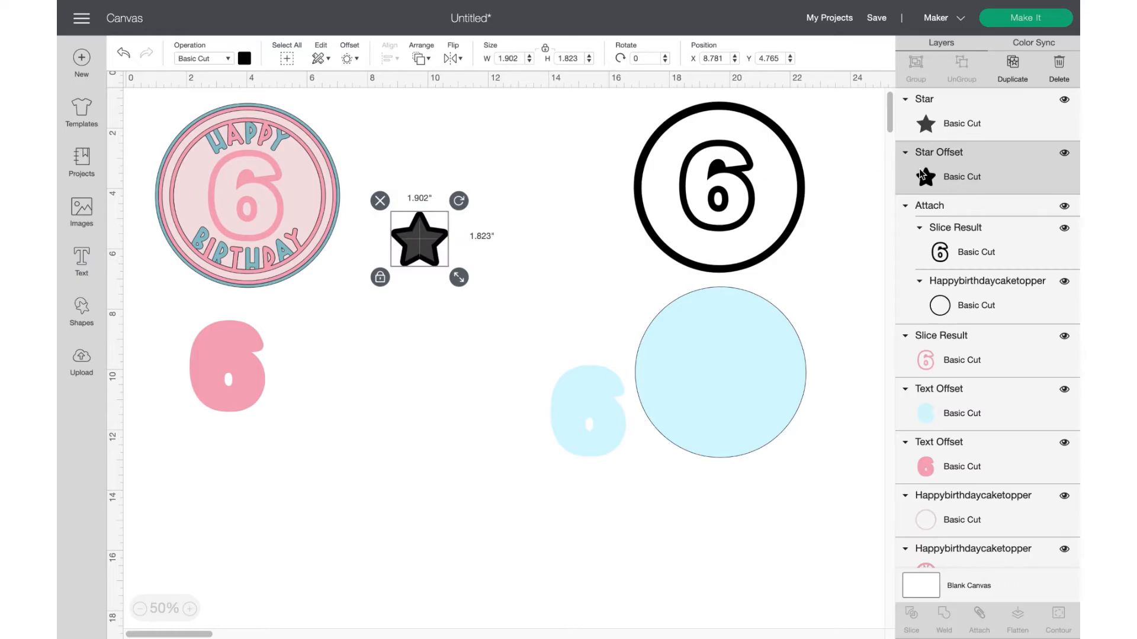
click(243, 58)
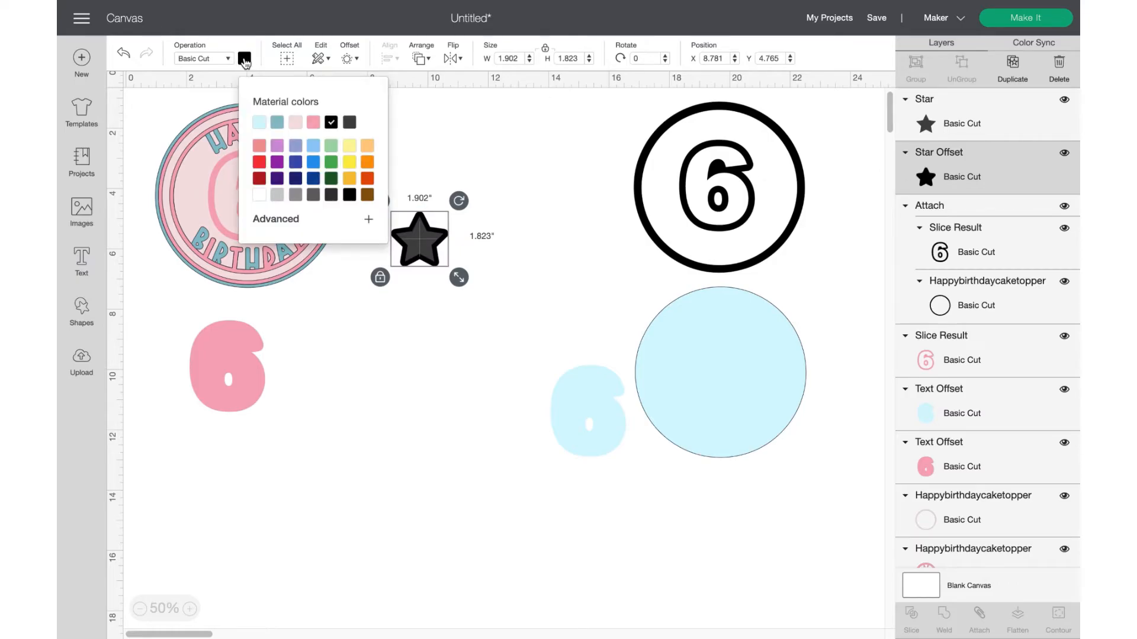
click(313, 122)
Color the inner star with the teal already used in the project.
click(950, 123)
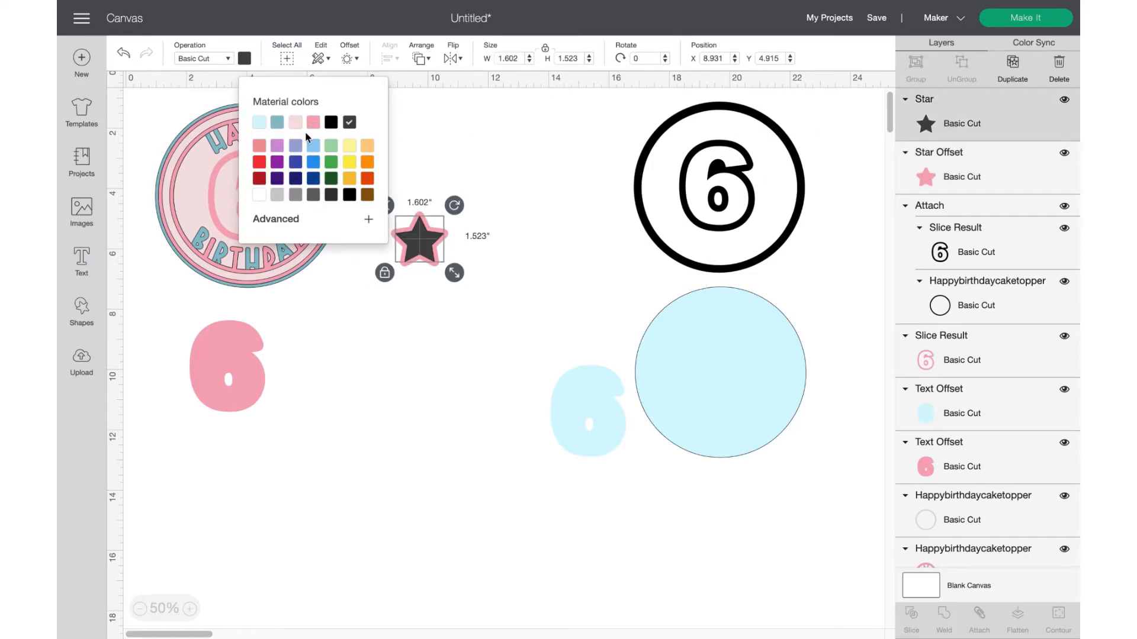
click(277, 122)
click(395, 325)
Group the star with its offset, place it over the Happy Birthday circle's right edge at about 1.75 inches wide, and rotate it to about 342°.
drag(368, 199, 473, 294)
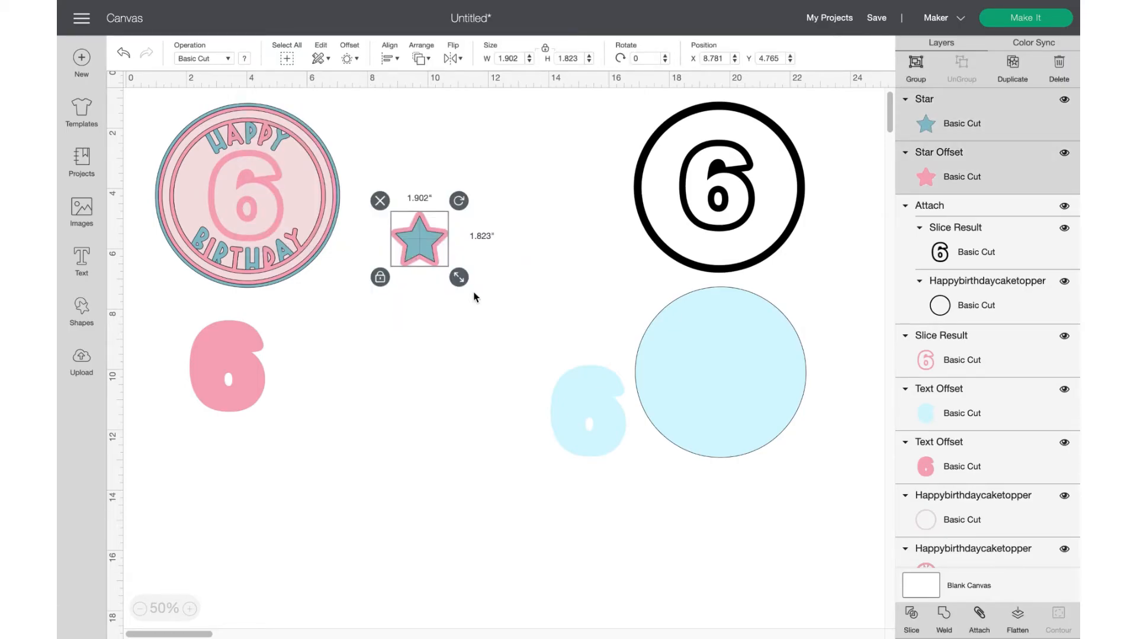
click(477, 244)
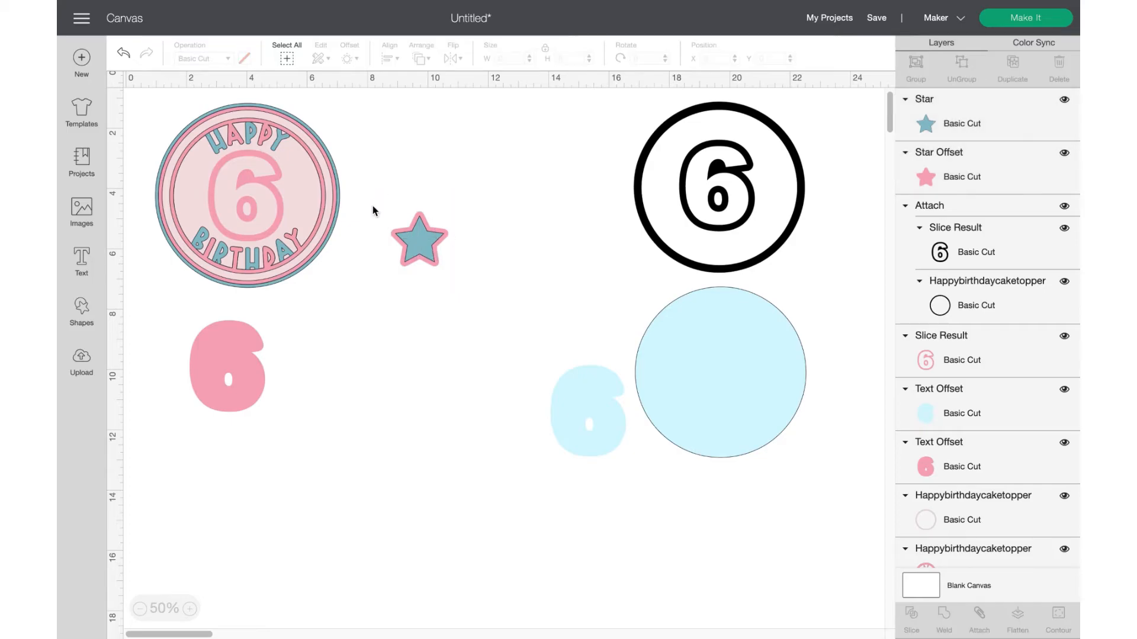
drag(368, 204, 362, 251)
key(ctrl+g)
drag(355, 179, 350, 173)
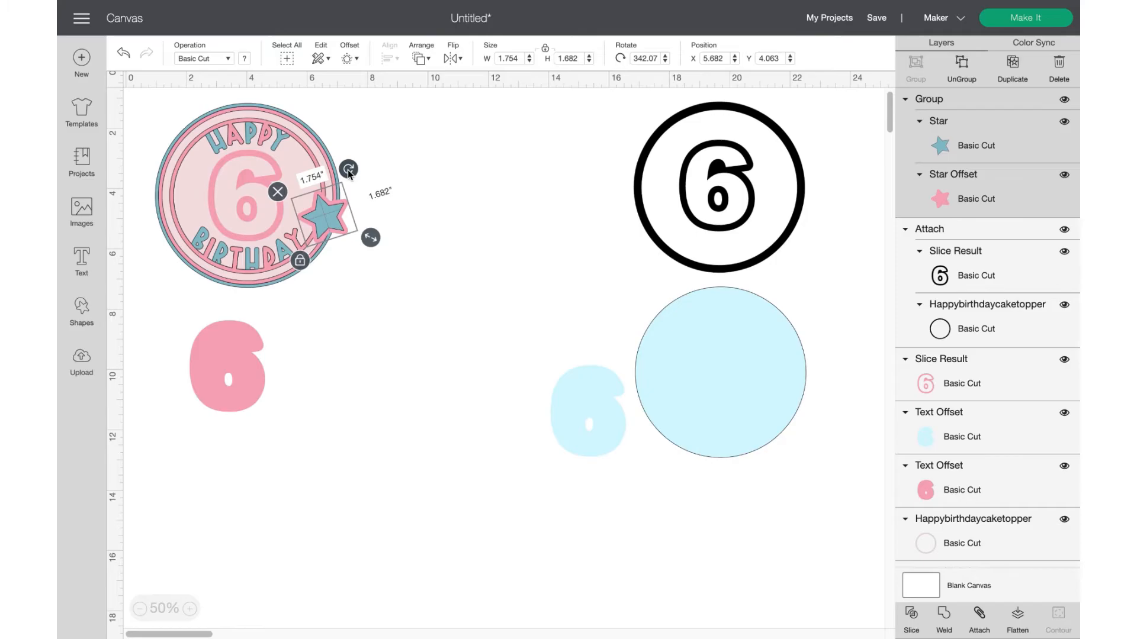
Duplicate the star group and place the copy above the first, shrunk to about 1.27 by 1.22 inches.
click(1019, 77)
drag(334, 234, 324, 167)
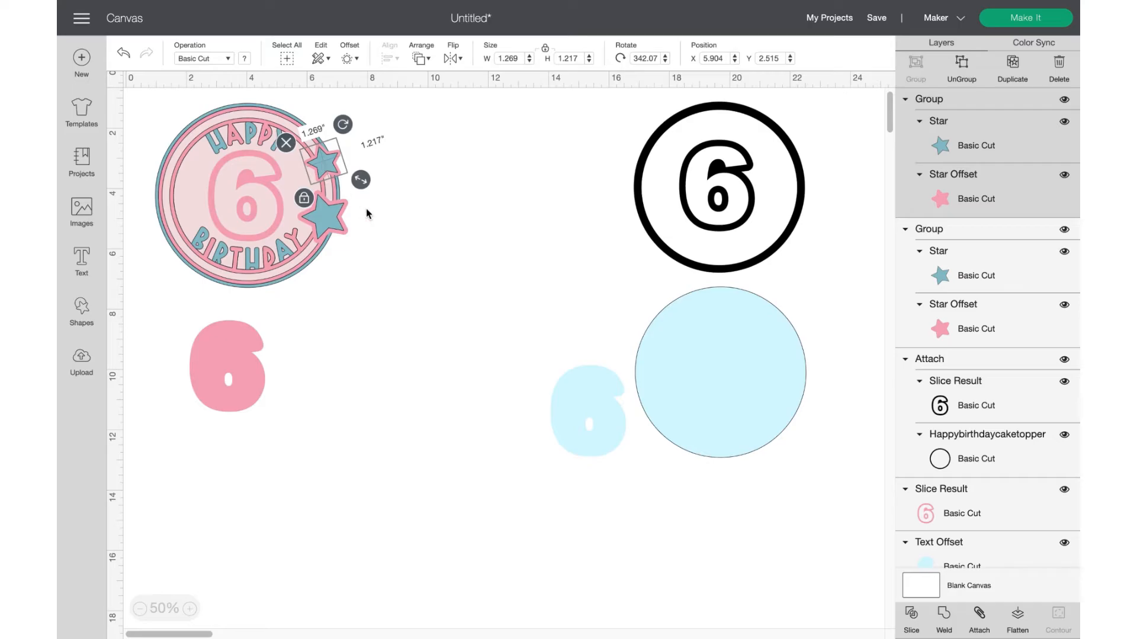
click(427, 217)
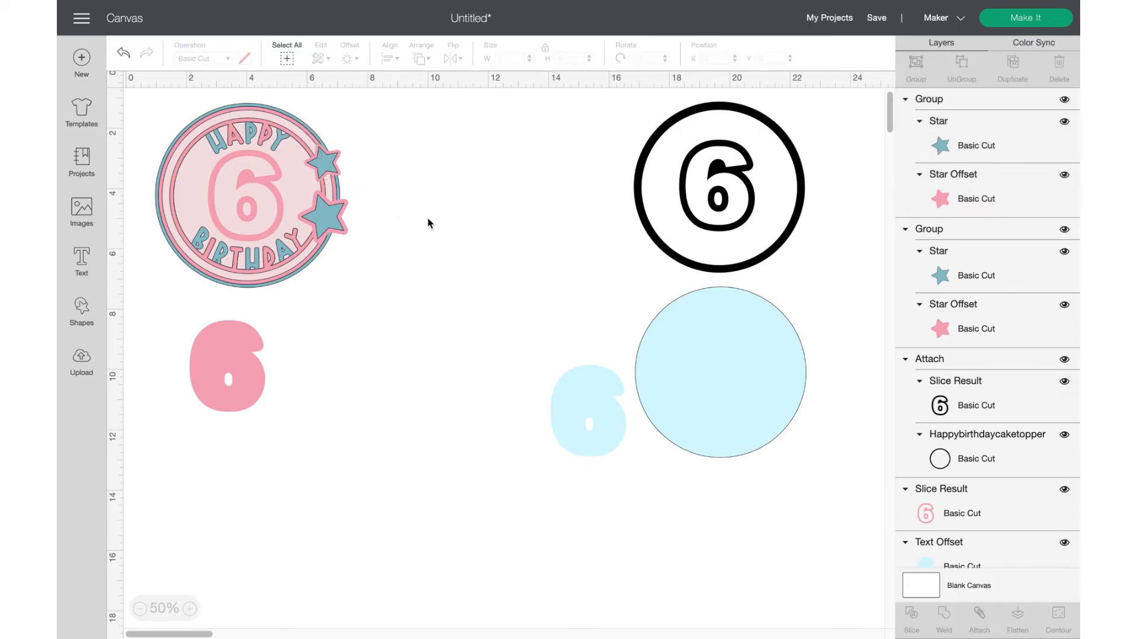
Duplicate both star groups together and move the copies to the left edge of the Happy Birthday circle.
click(329, 201)
shift+click(330, 159)
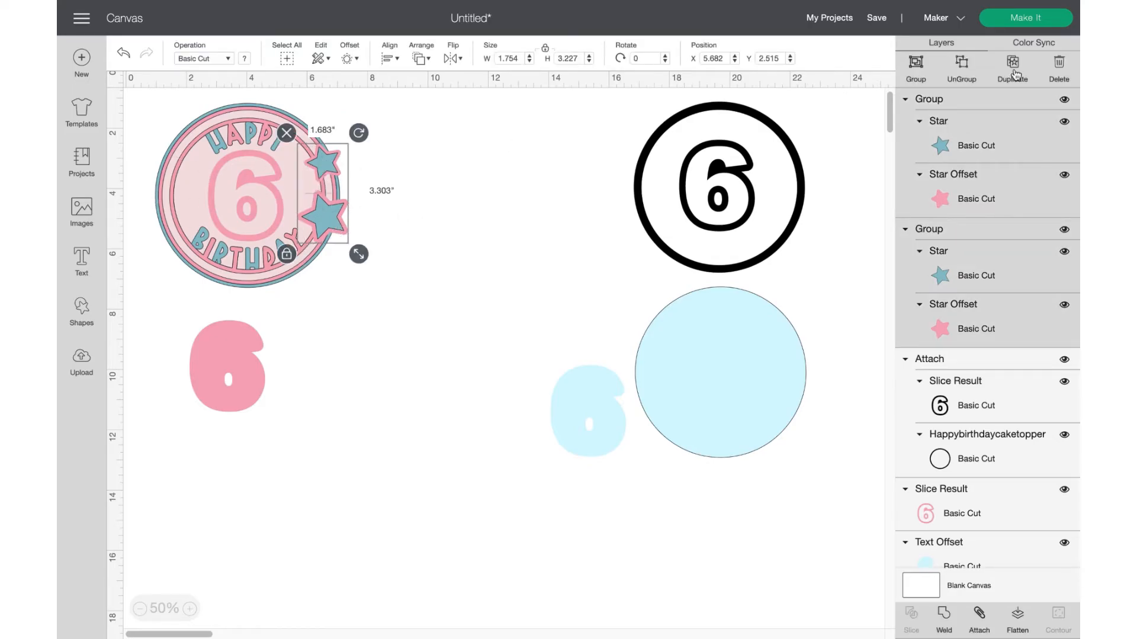
drag(308, 224, 175, 215)
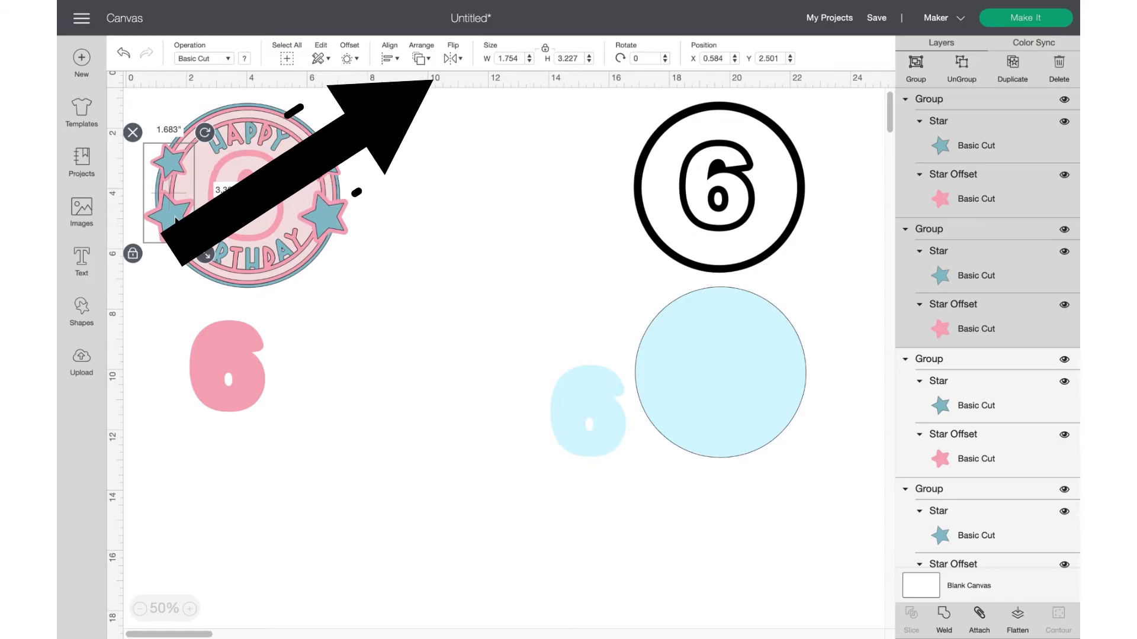
Flip the copied stars horizontally and nudge them to match the pair on the opposite edge.
click(460, 59)
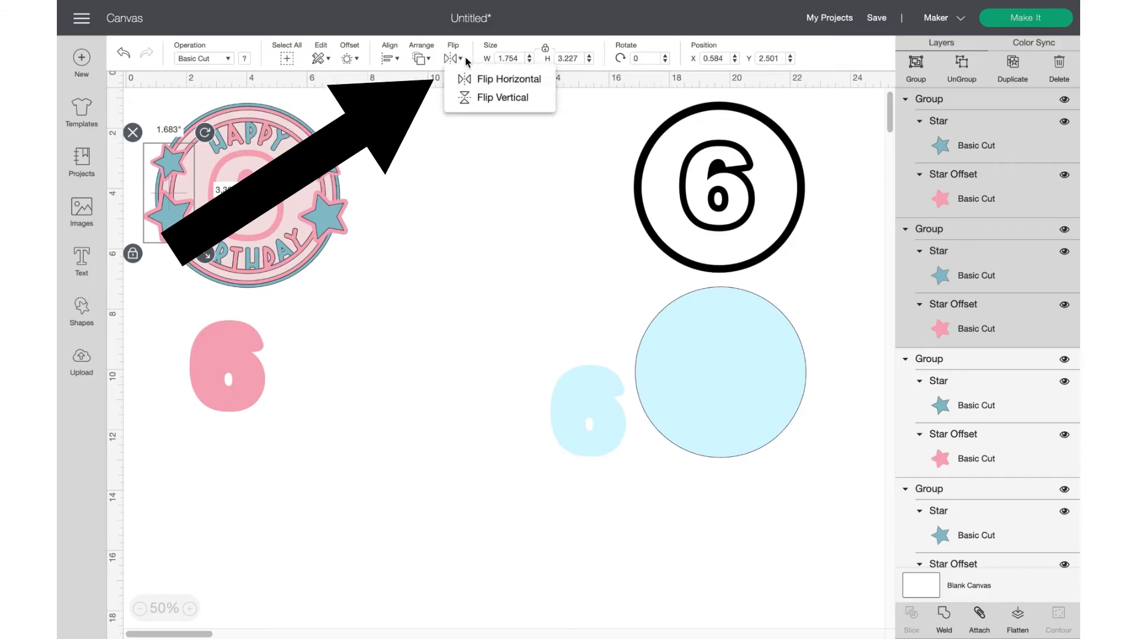
click(512, 83)
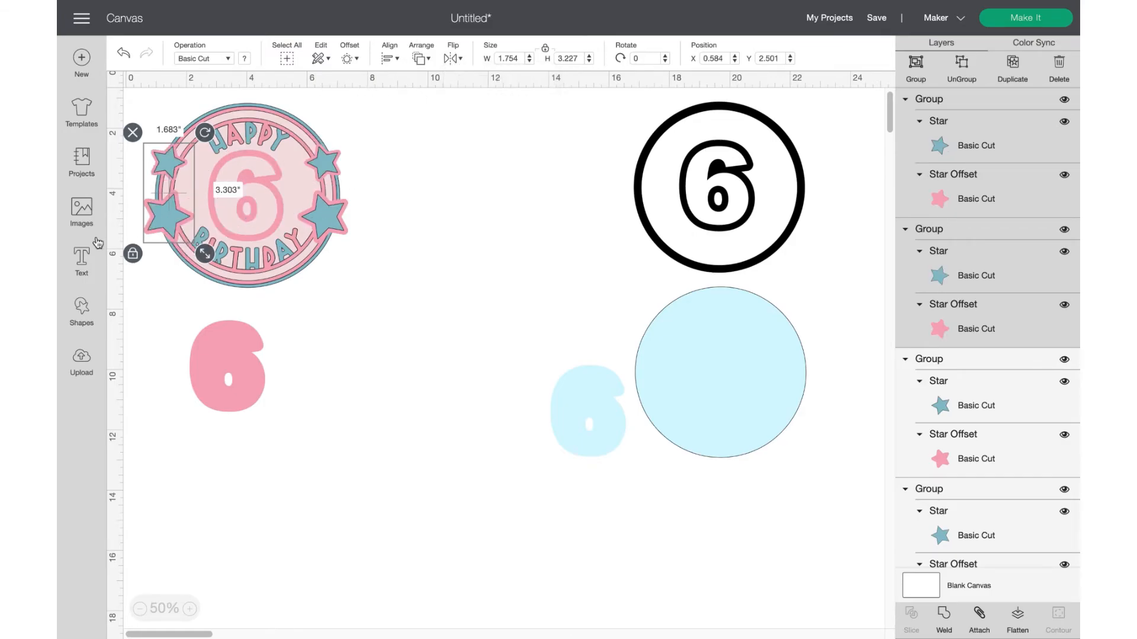
drag(170, 213, 172, 218)
click(351, 368)
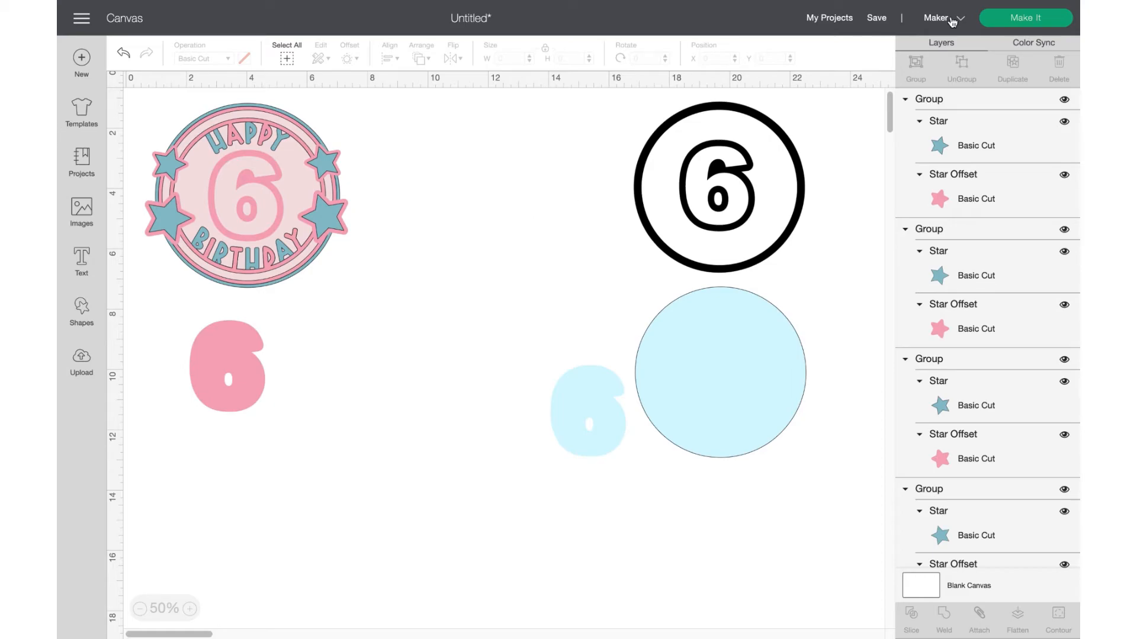
Send the design to the mat preview and look over all the cutting mats.
click(1031, 20)
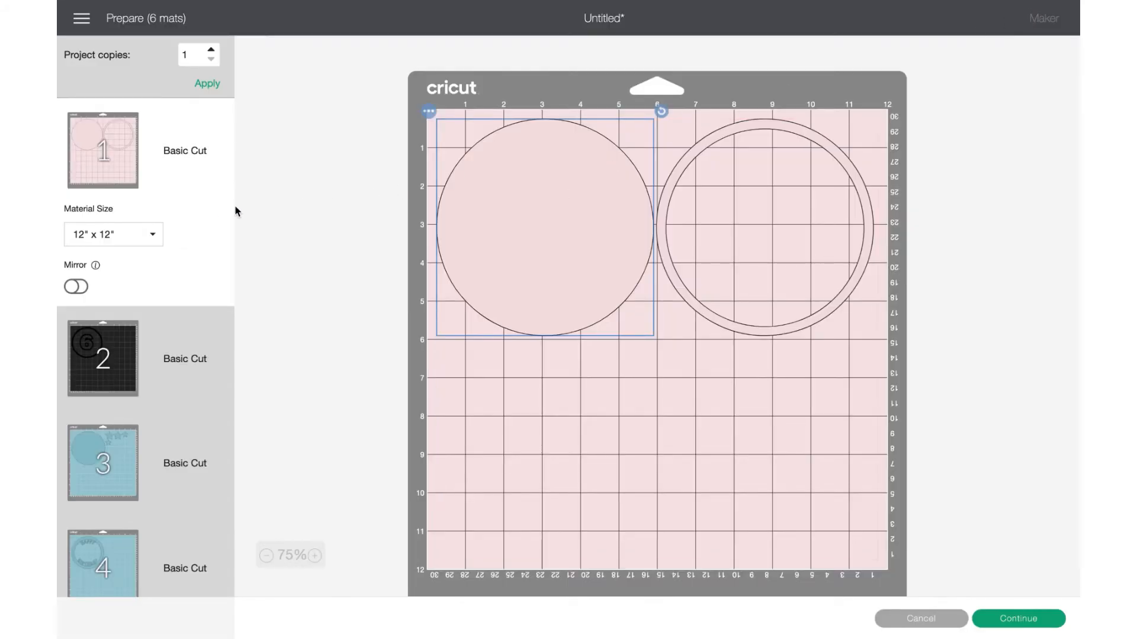
scroll(203, 235, down, 5)
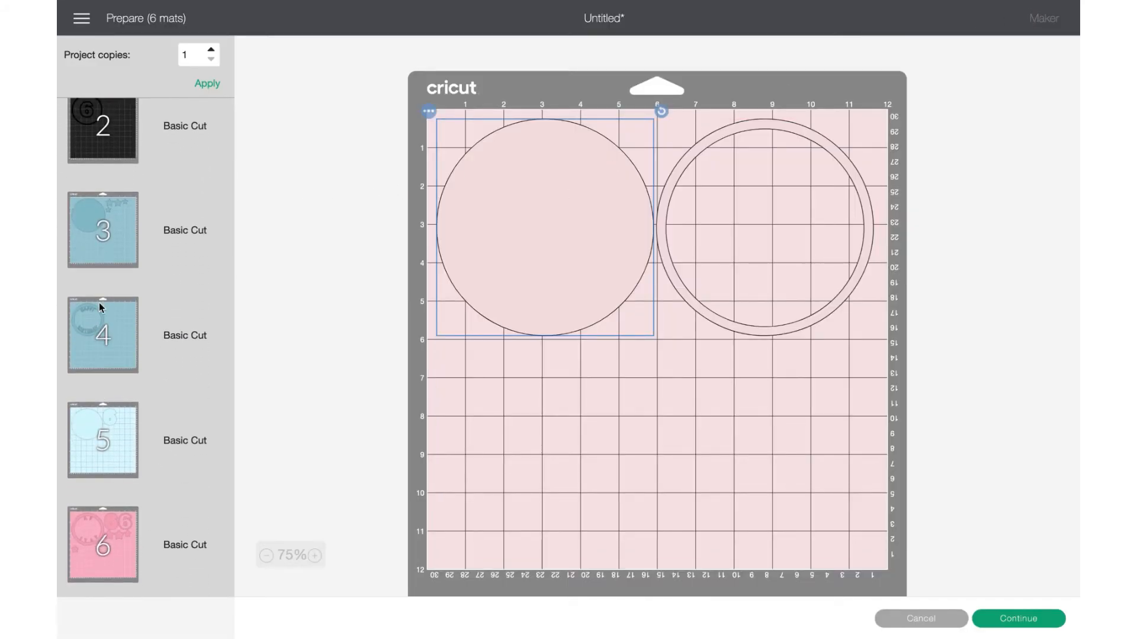
scroll(99, 290, up, 5)
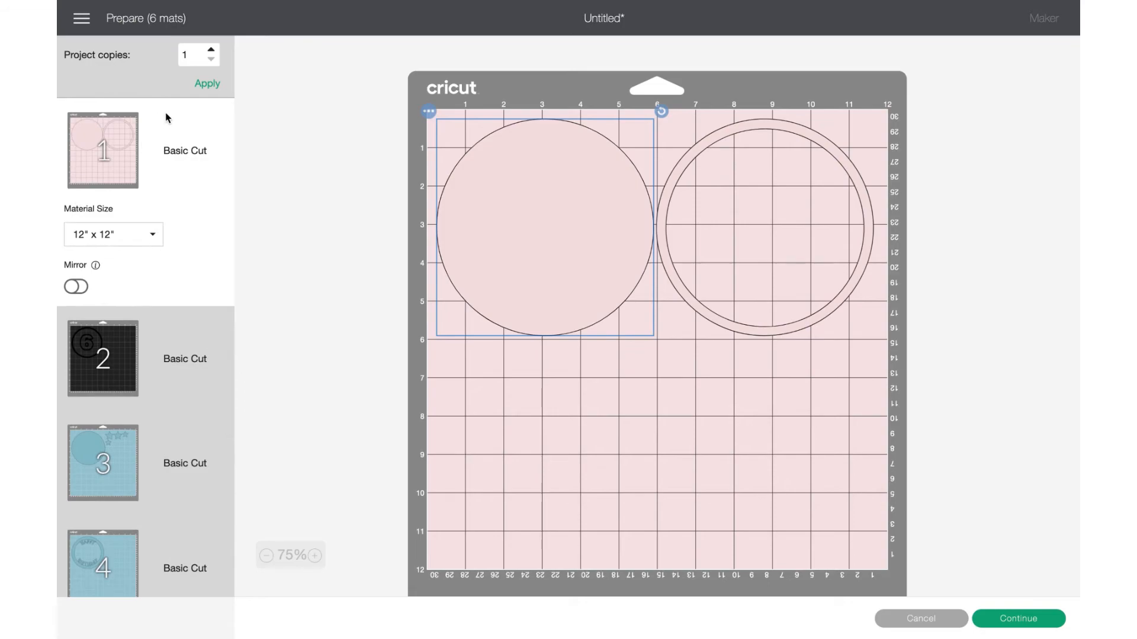
Try the Mirror option on the mat with the black 6, and continue to the material setup.
click(108, 354)
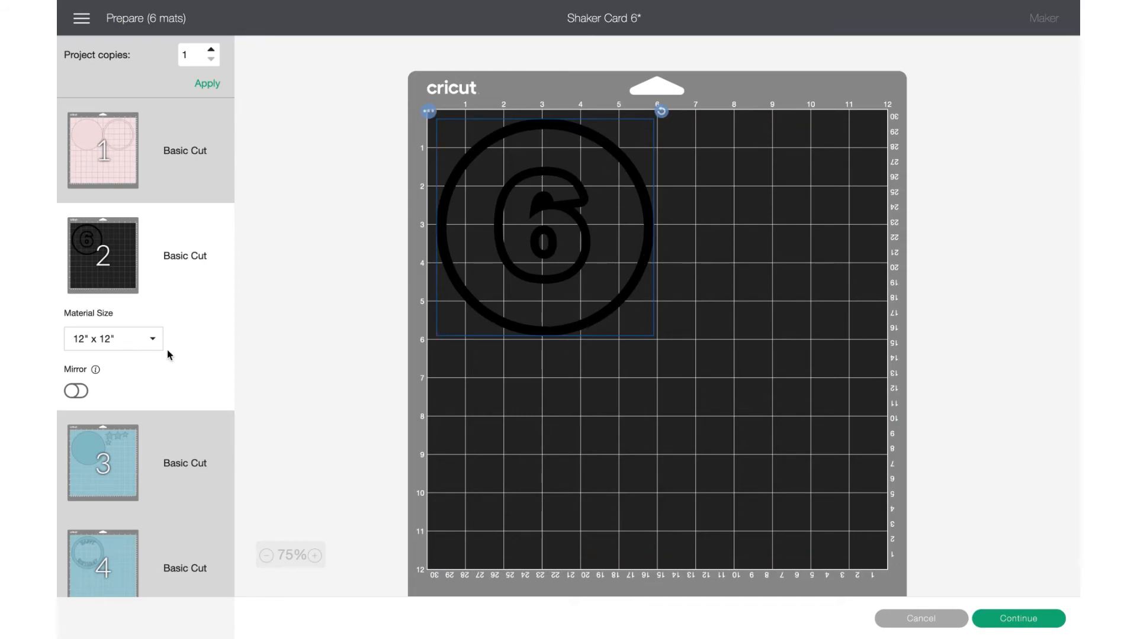
click(76, 392)
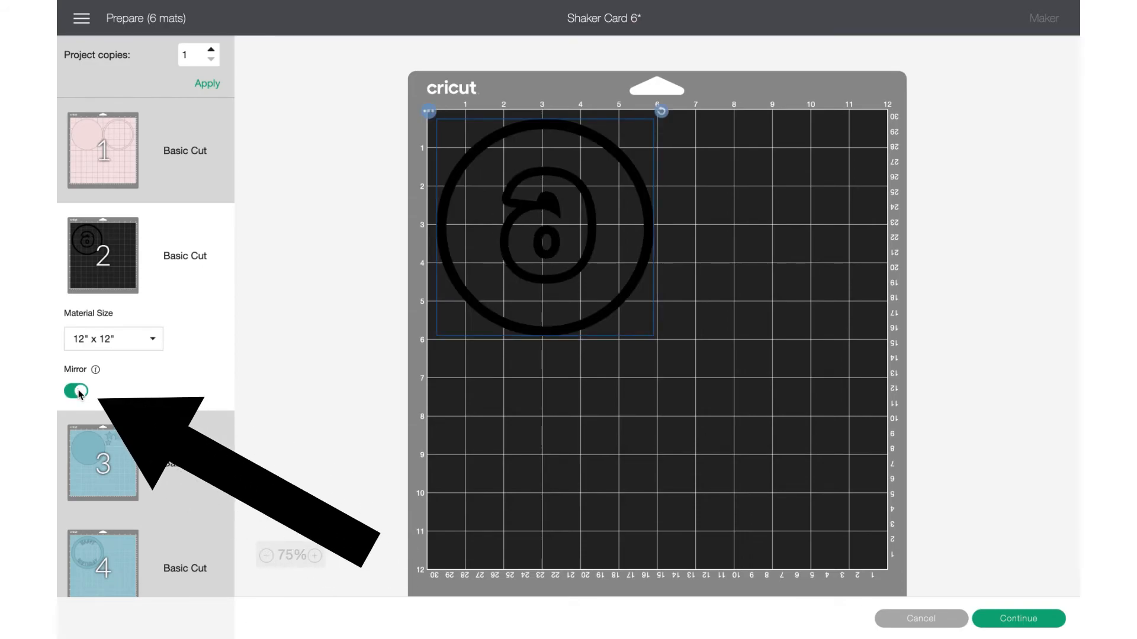
click(1006, 619)
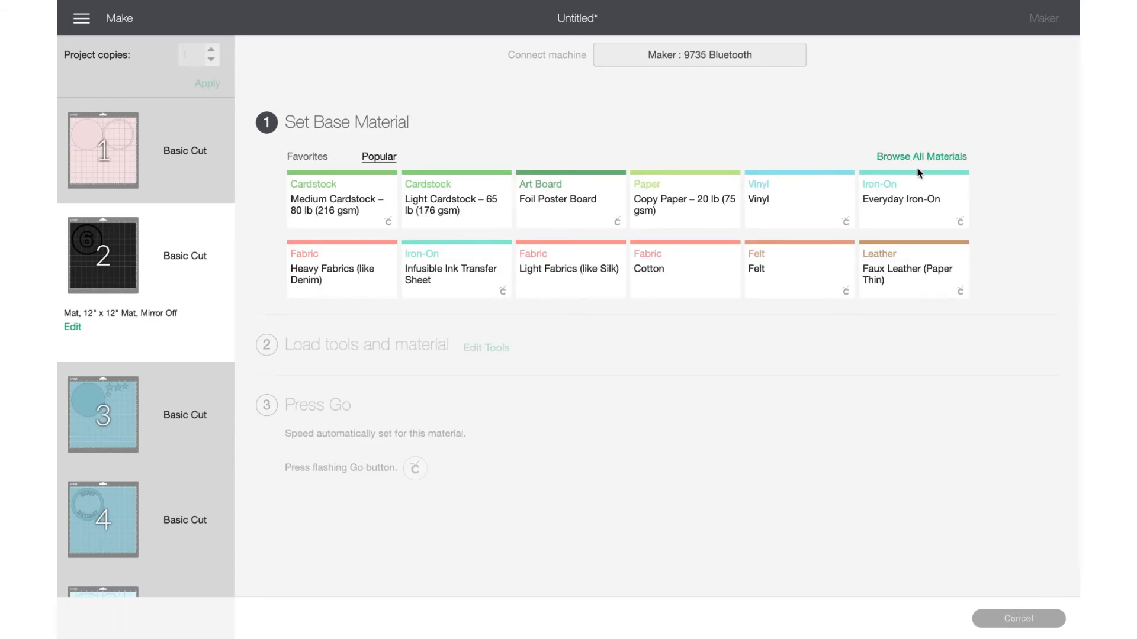
Search all materials for "craft foam" and set Craft Foam as the base material for the black 6 mat.
click(951, 157)
click(821, 88)
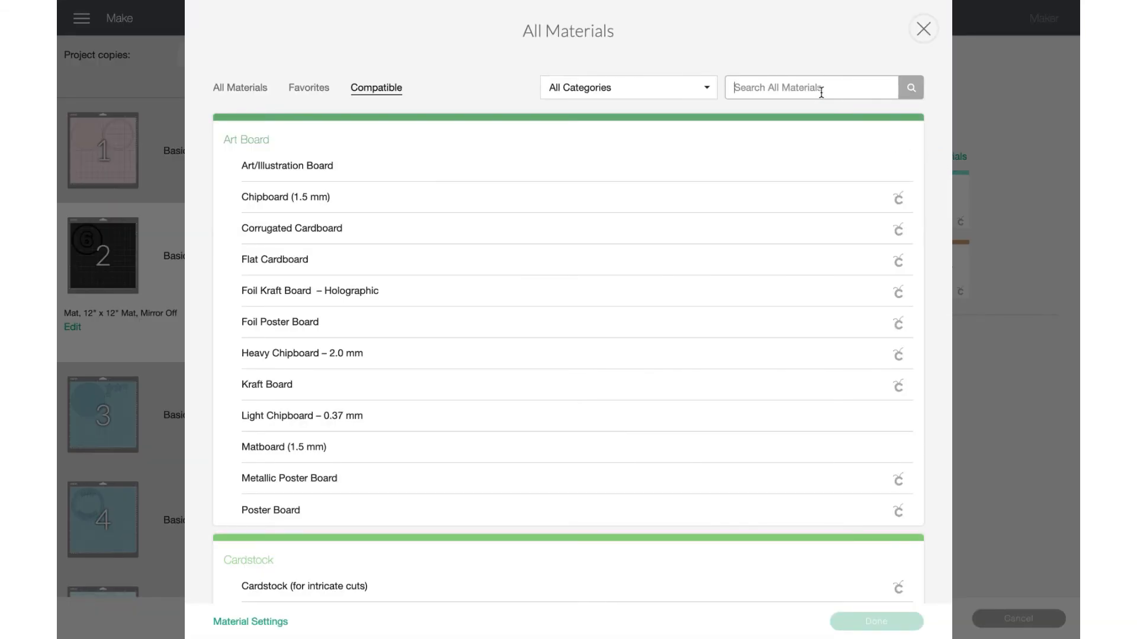
text(craft sfo)
key(BackSpace)
key(BackSpace)
key(BackSpace)
key(BackSpace)
text(foam)
key(Return)
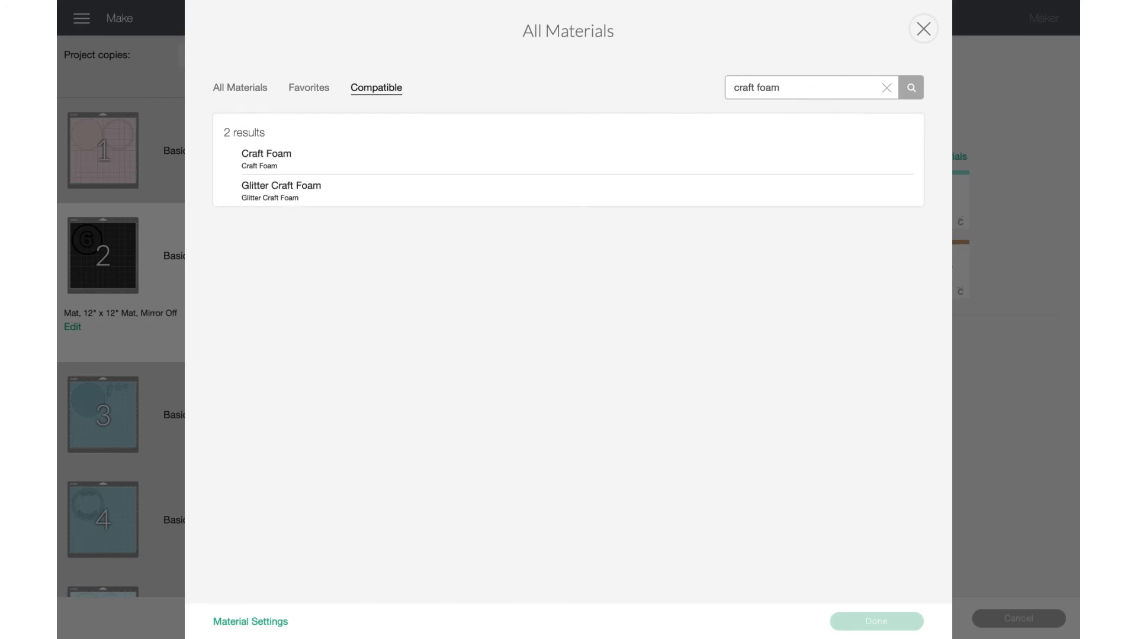
click(300, 152)
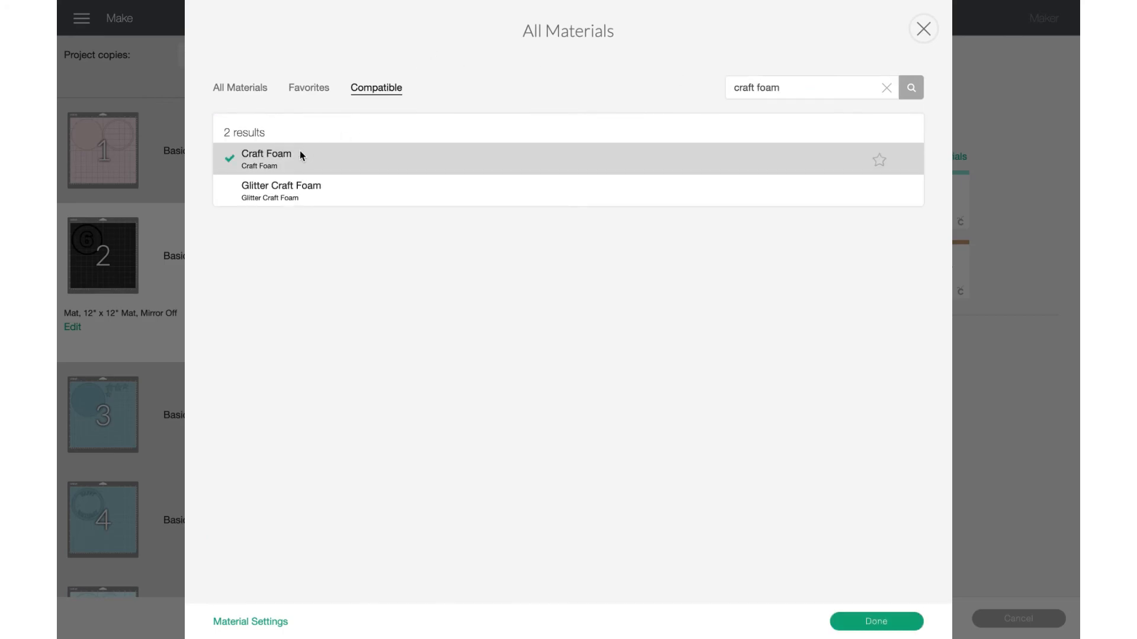
click(876, 622)
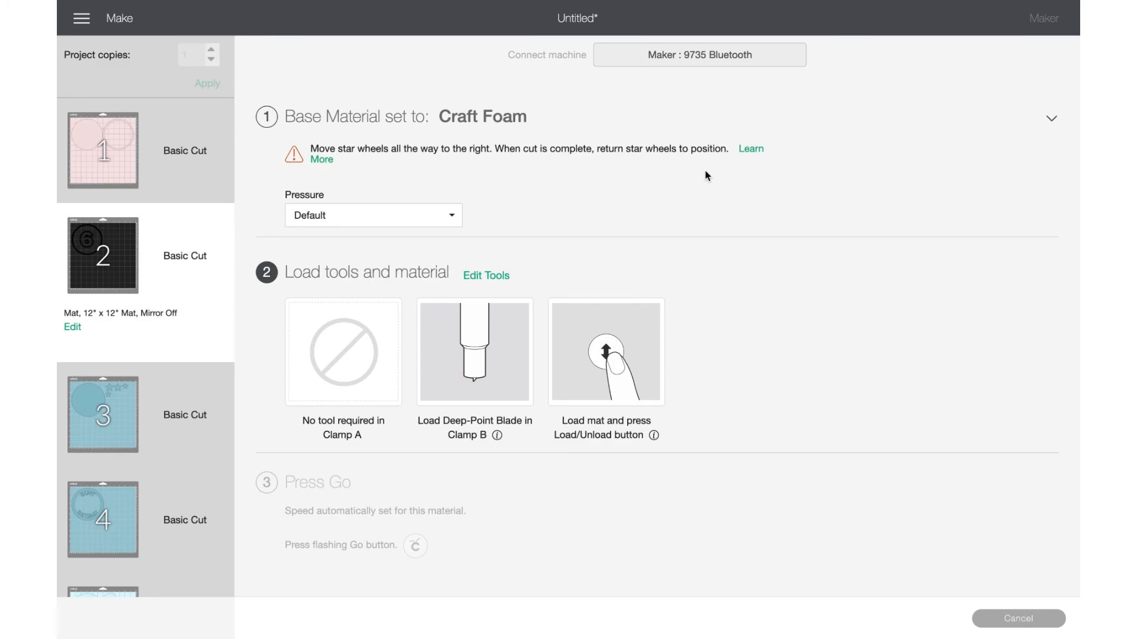
Set the cutting pressure to More and review the tool options, keeping the Deep-Point Blade.
click(430, 221)
click(414, 240)
click(484, 274)
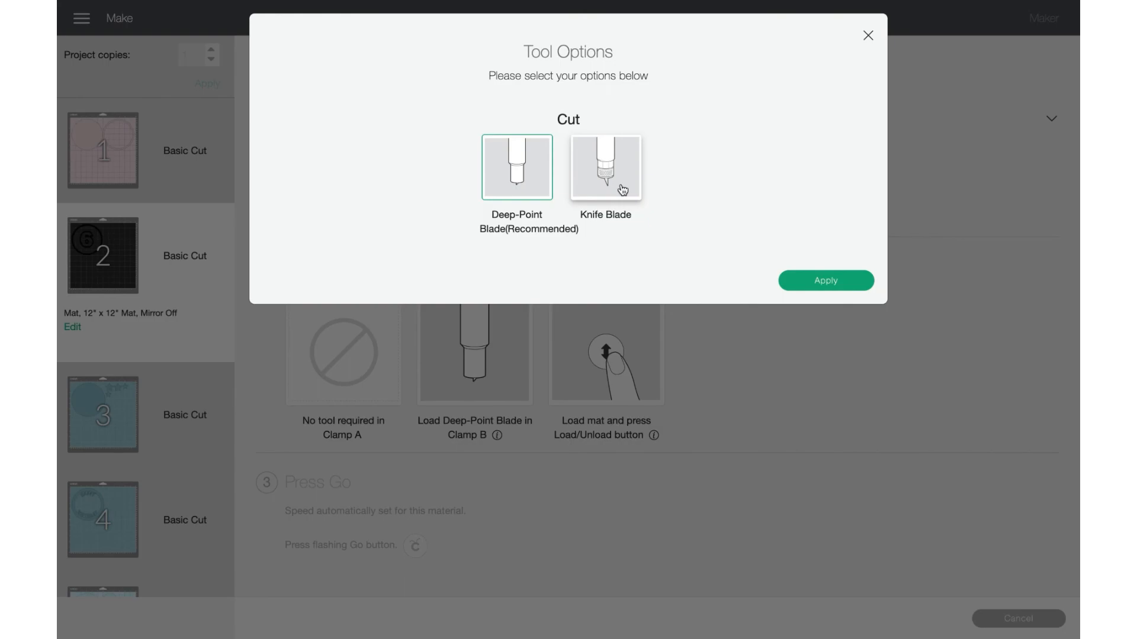
click(822, 285)
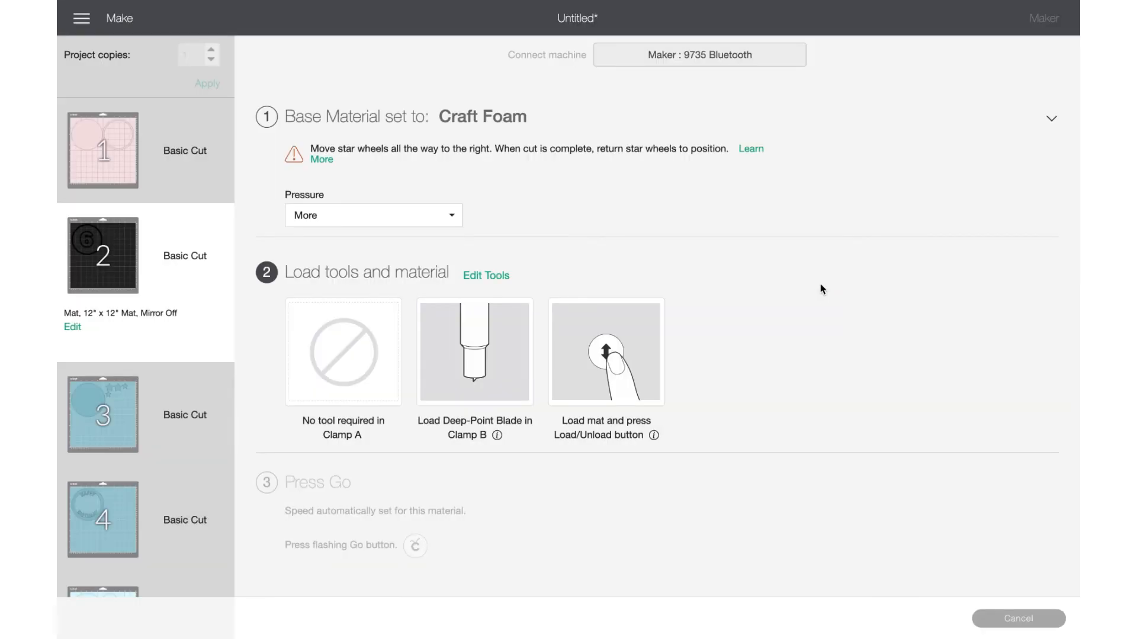